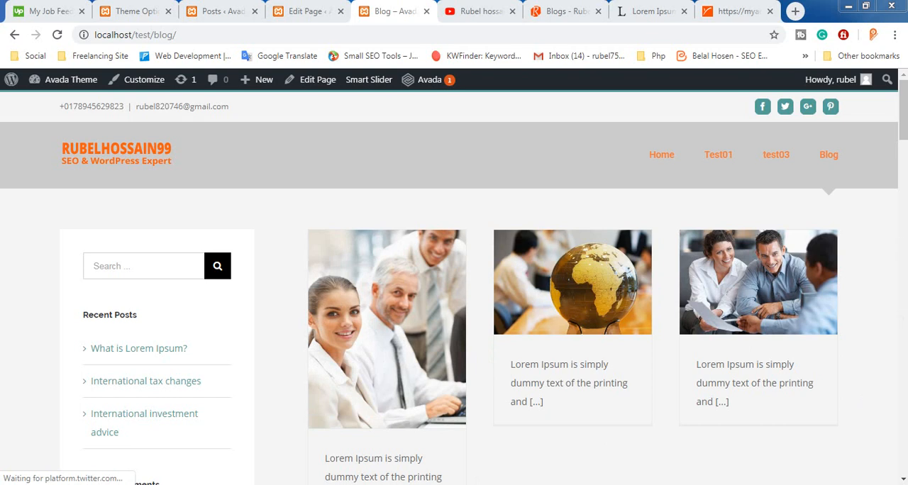
# Examine the Blog page's post grid and glance at the Posts list and the theme's Blog Meta options
pyautogui.scroll(-5, 692, 243)
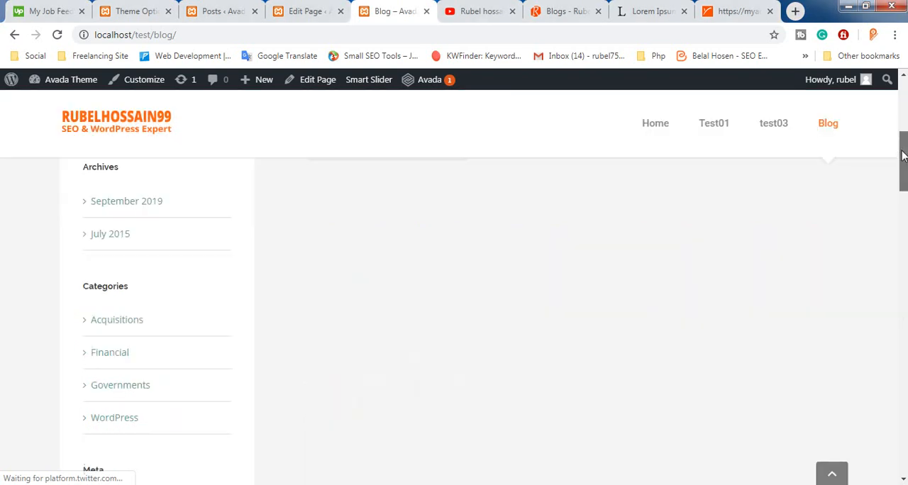
pyautogui.scroll(5, 492, 302)
pyautogui.scroll(-4, 493, 332)
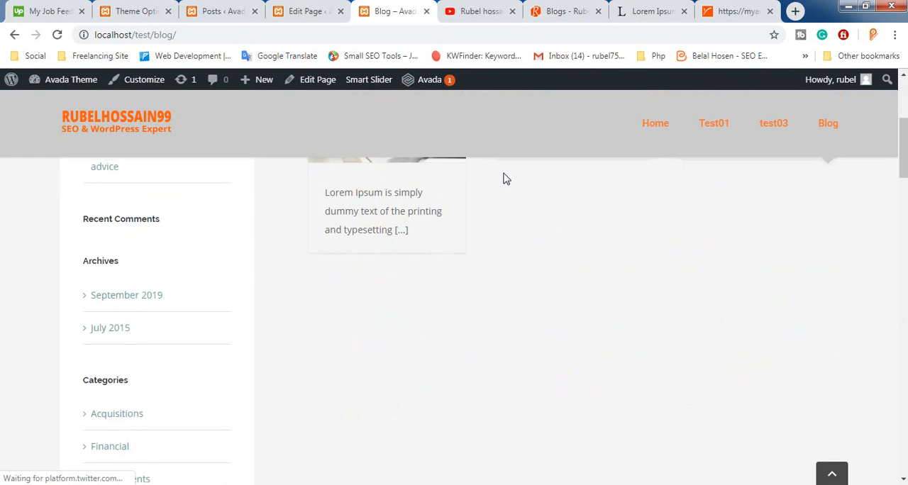
pyautogui.scroll(1, 505, 213)
pyautogui.scroll(1, 508, 220)
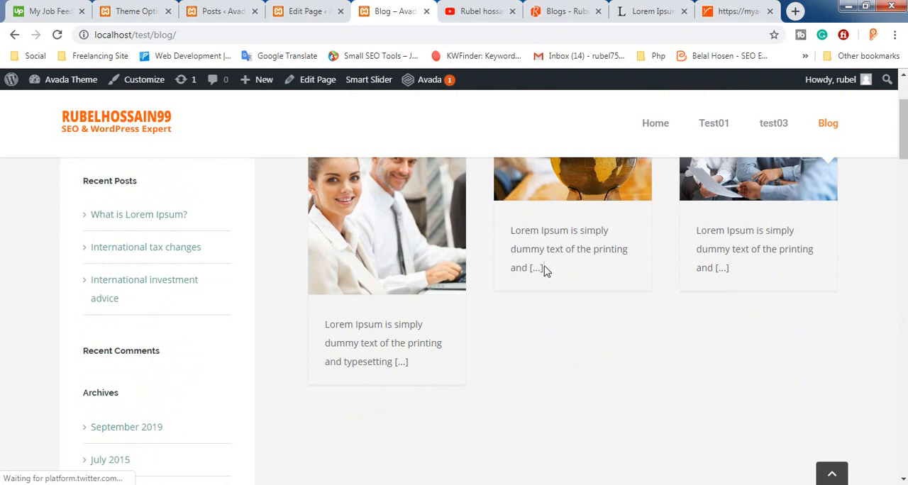
pyautogui.tripleClick(544, 270)
pyautogui.click(539, 348)
pyautogui.click(222, 7)
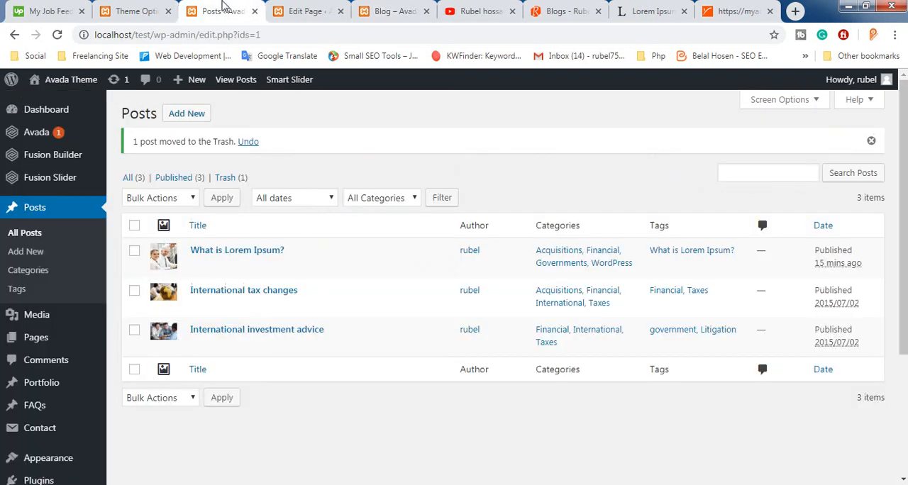
pyautogui.click(152, 8)
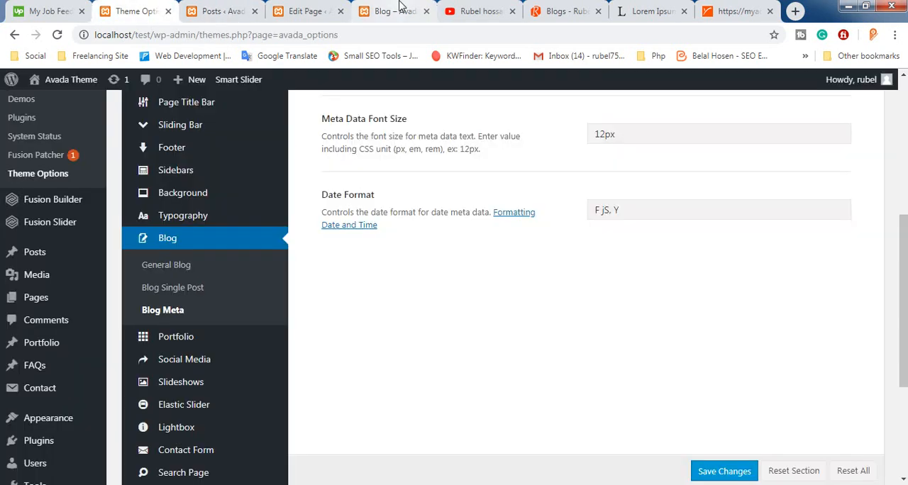
pyautogui.click(401, 8)
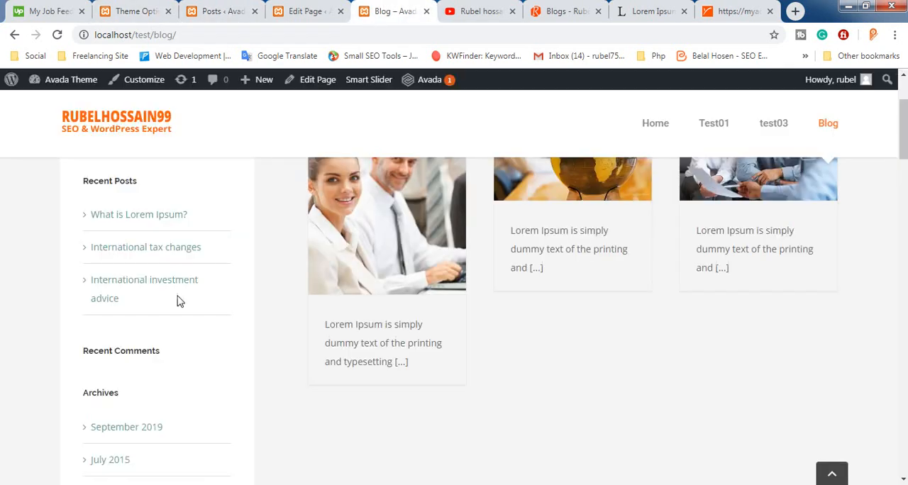
# Look through the Blog page's sidebar widgets and the overlay on the International tax changes post image
pyautogui.scroll(-5, 177, 298)
pyautogui.scroll(-6, 116, 334)
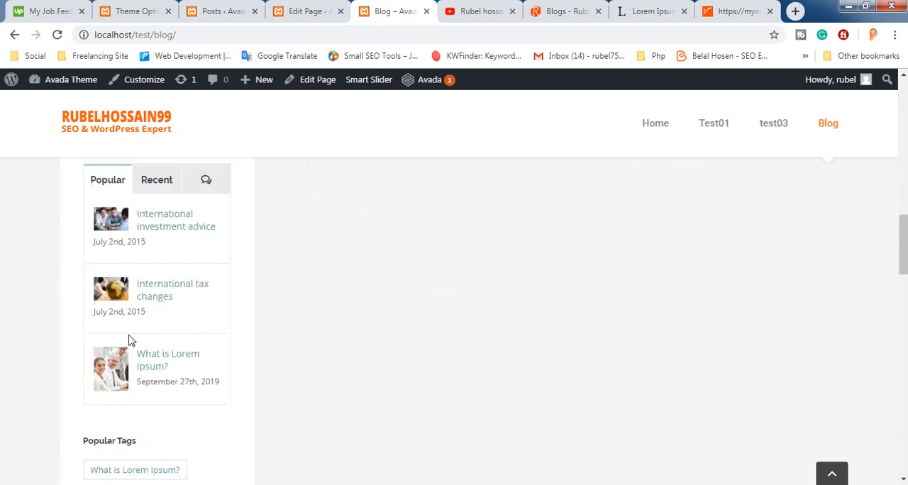
pyautogui.scroll(7, 136, 344)
pyautogui.scroll(7, 136, 333)
pyautogui.scroll(-11, 206, 282)
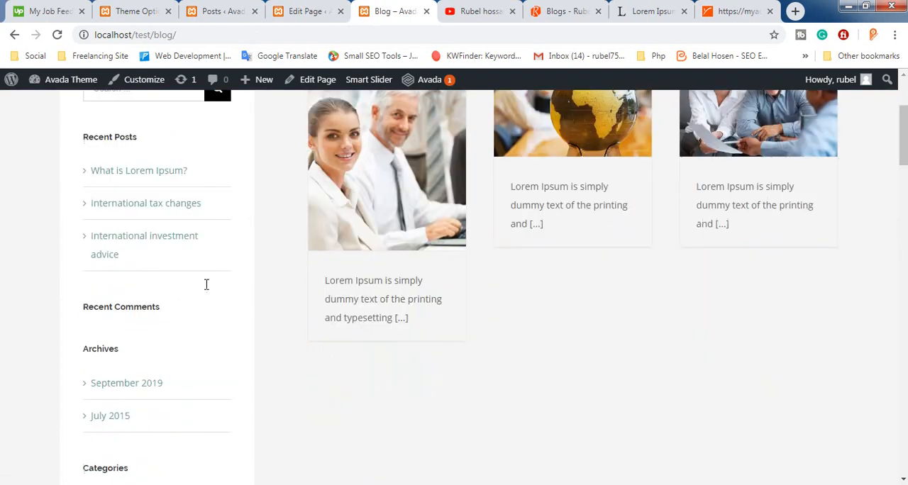
pyautogui.scroll(3, 504, 256)
pyautogui.scroll(8, 504, 263)
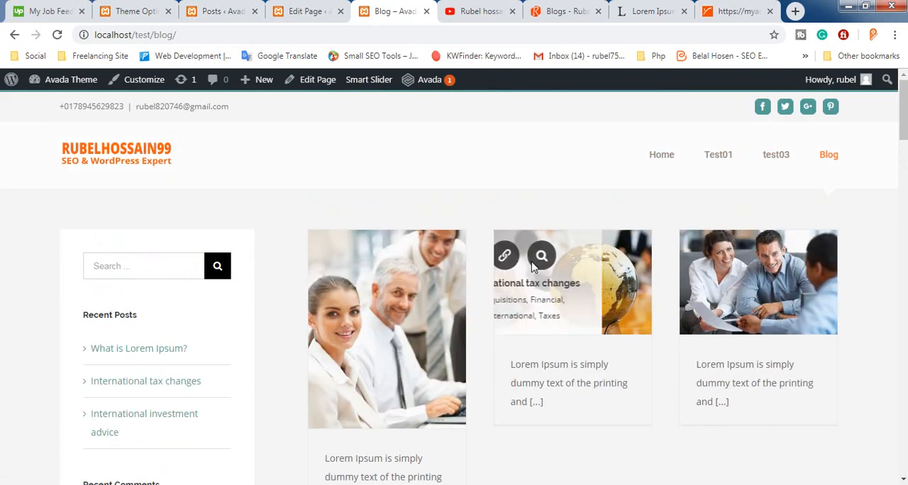
pyautogui.scroll(-5, 117, 319)
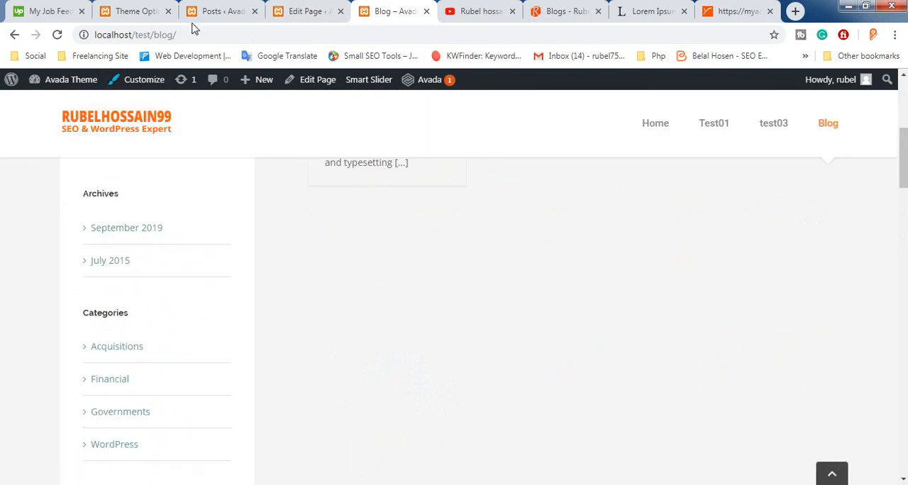
# Set Show Title to Yes for the Blog element on the Blog page, save the element and update the page
pyautogui.click(213, 11)
pyautogui.click(305, 11)
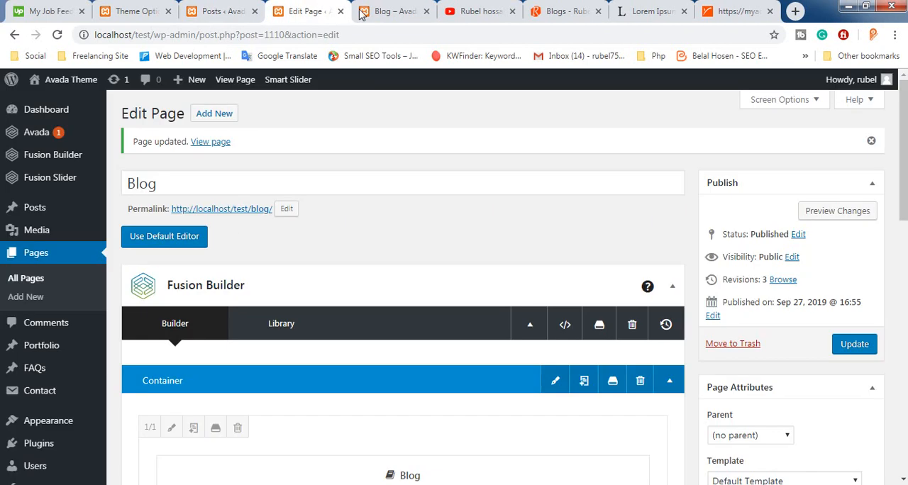
pyautogui.scroll(-5, 312, 257)
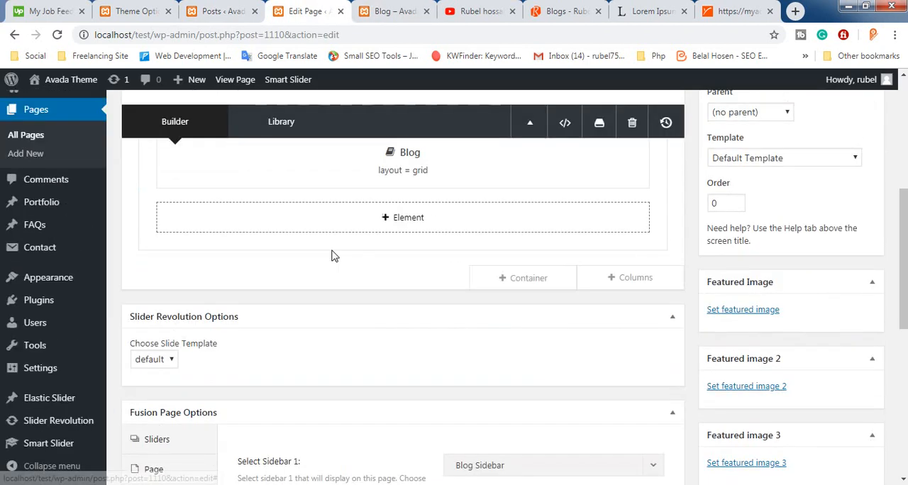
pyautogui.scroll(3, 334, 255)
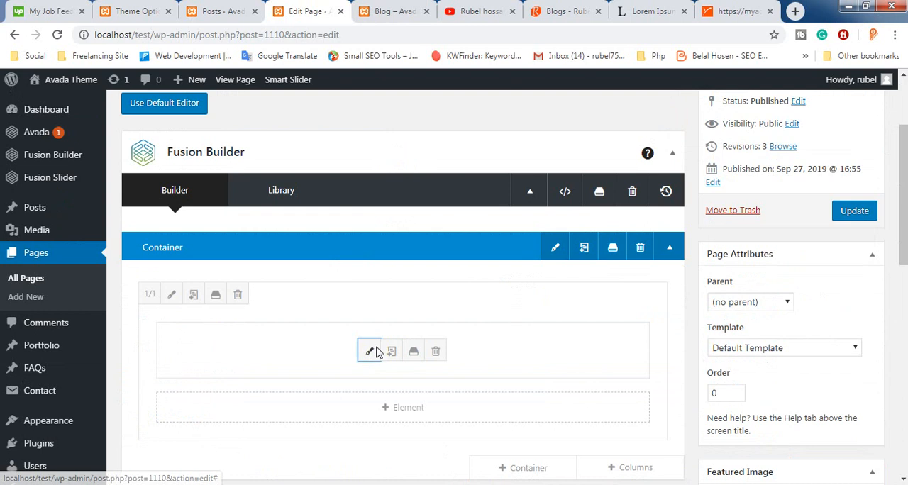
pyautogui.click(369, 351)
pyautogui.scroll(-8, 415, 277)
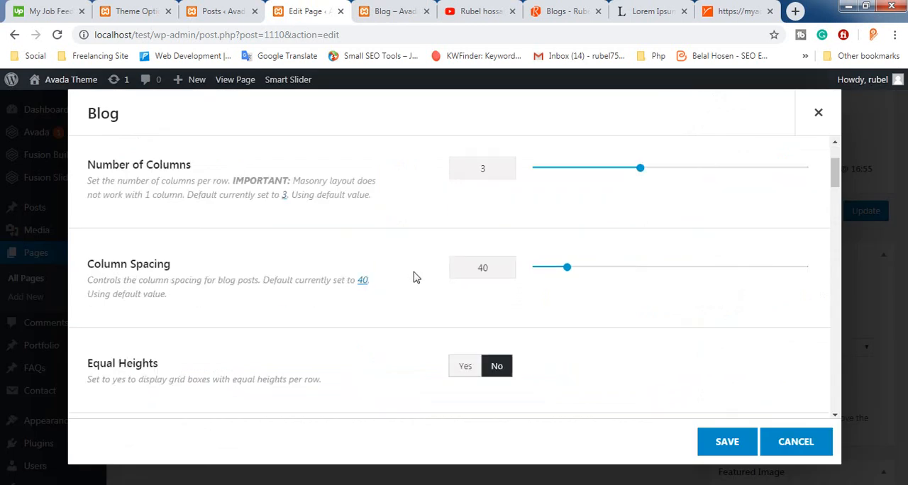
pyautogui.scroll(-8, 419, 286)
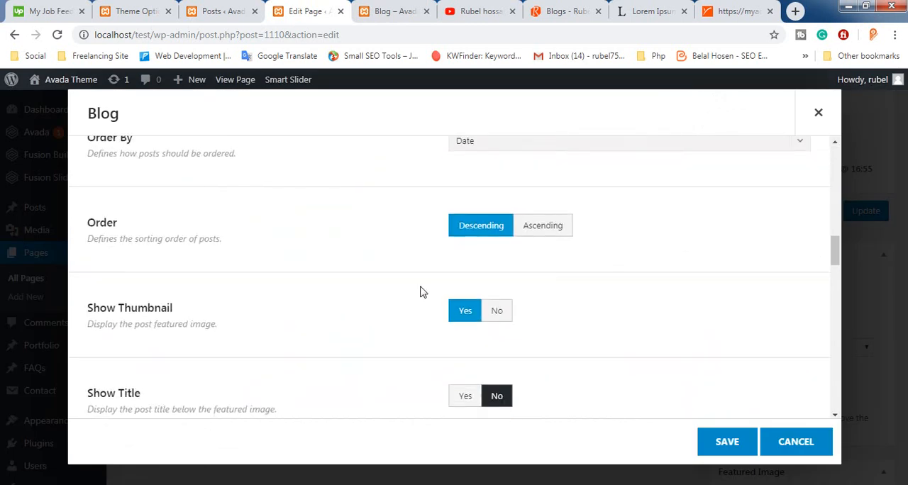
pyautogui.scroll(1, 412, 287)
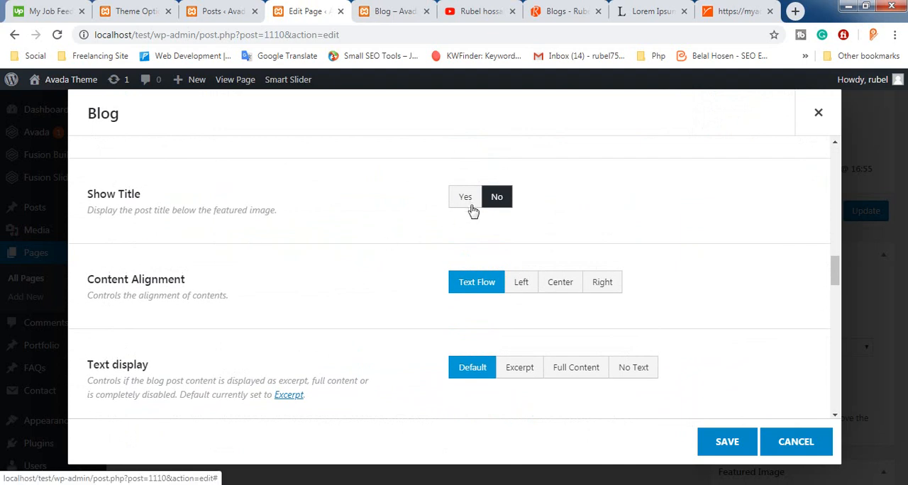
pyautogui.click(469, 205)
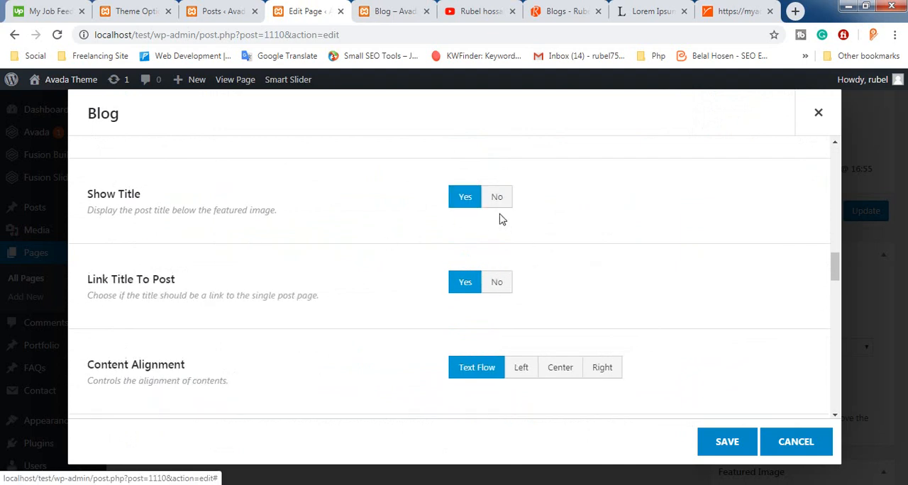
pyautogui.click(754, 448)
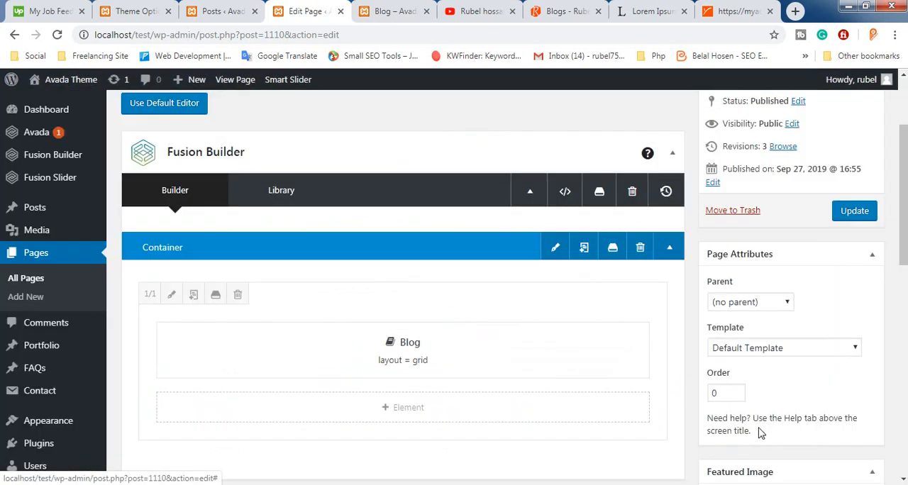
pyautogui.click(860, 212)
# Reload the live Blog page to check its post titles, and close the Edit Page tab
pyautogui.click(389, 8)
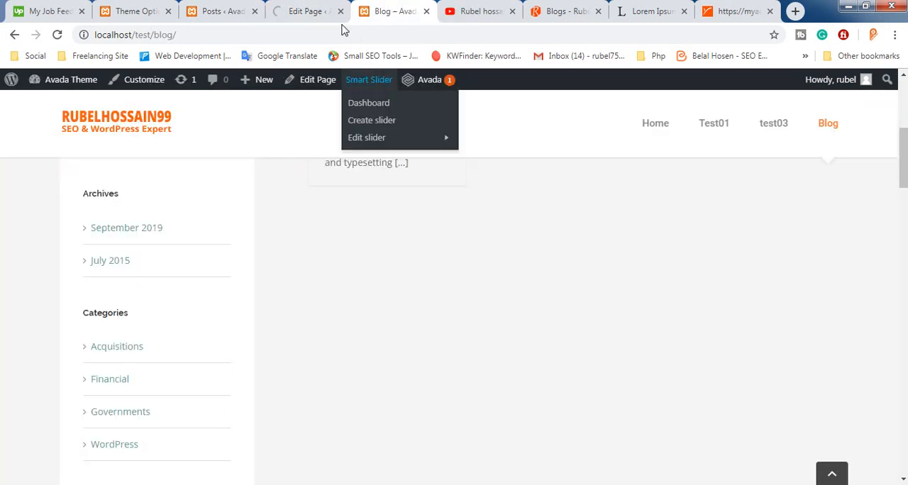
pyautogui.click(327, 10)
pyautogui.click(380, 8)
pyautogui.click(376, 39)
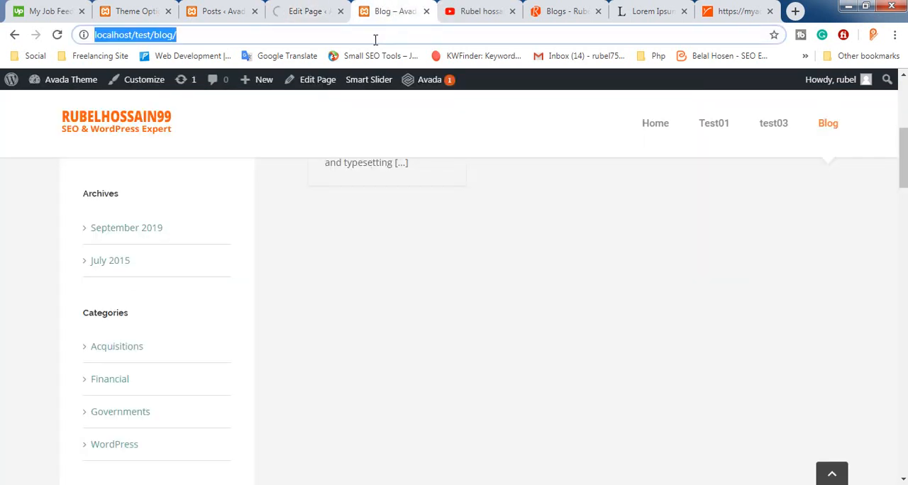
pyautogui.press('Return')
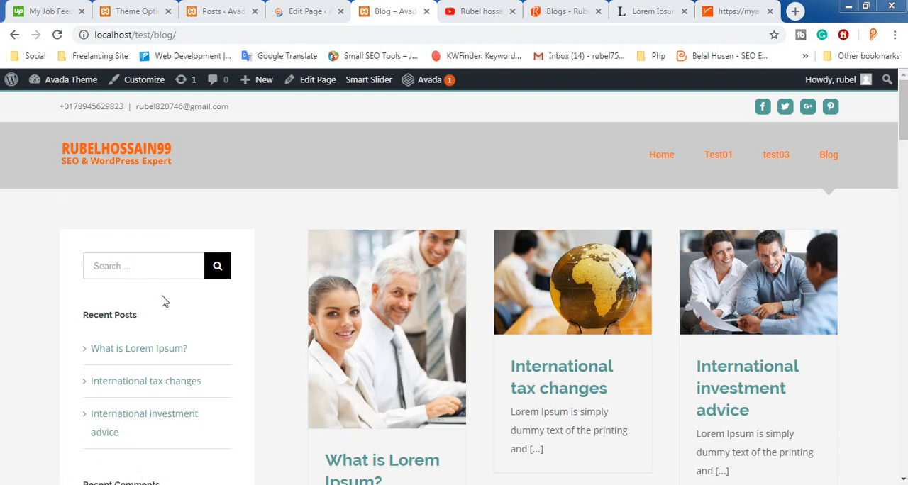
pyautogui.click(291, 8)
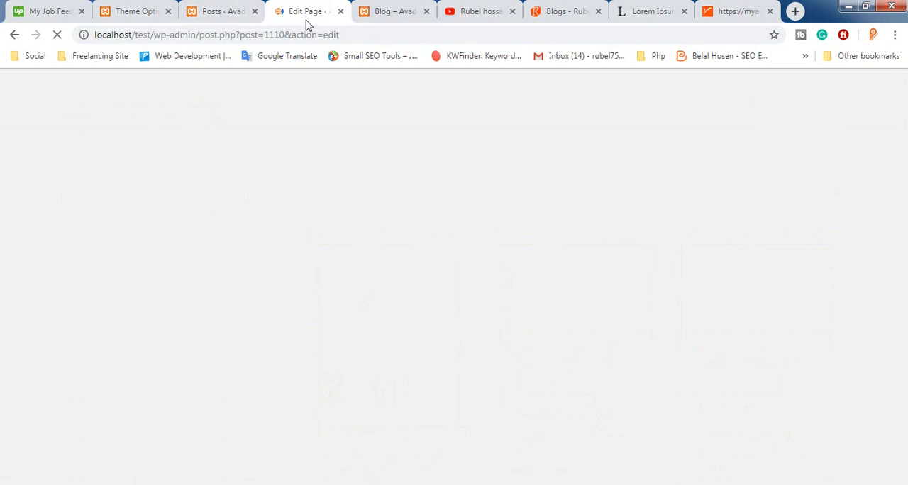
pyautogui.click(340, 12)
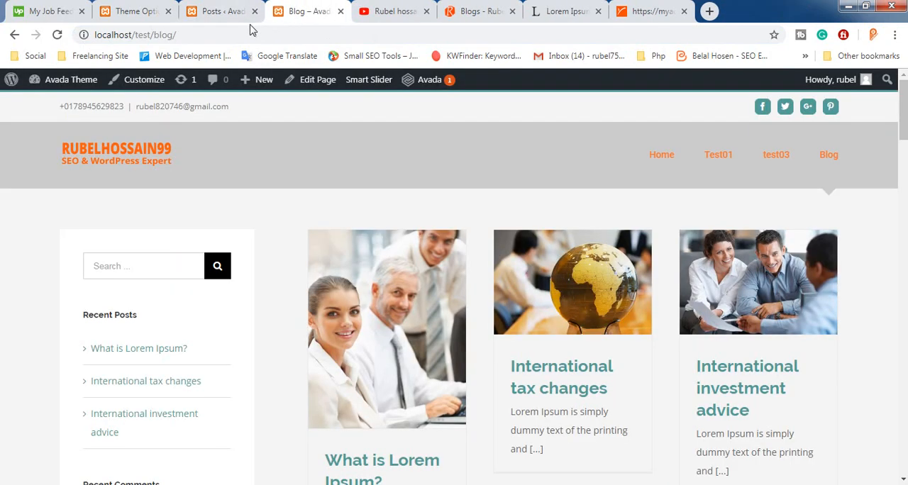
# Open the Widgets management page in the WordPress admin area
pyautogui.click(216, 11)
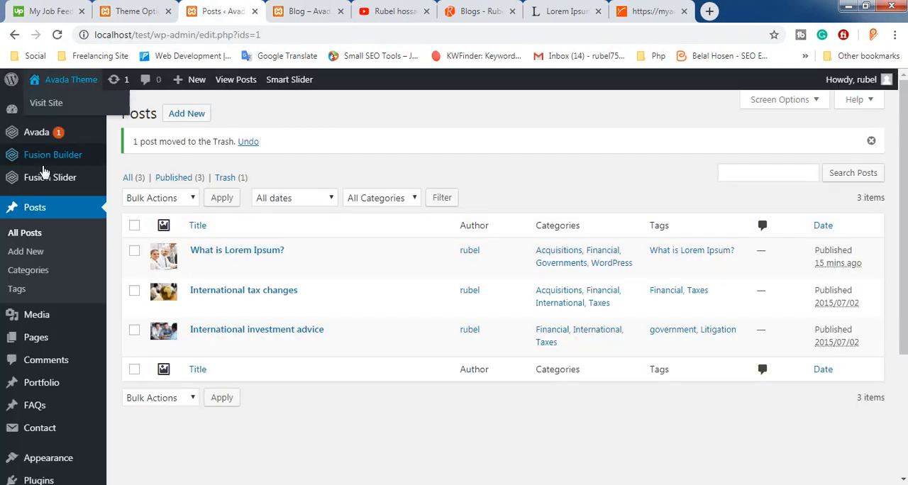
pyautogui.scroll(-3, 29, 263)
pyautogui.moveTo(57, 286)
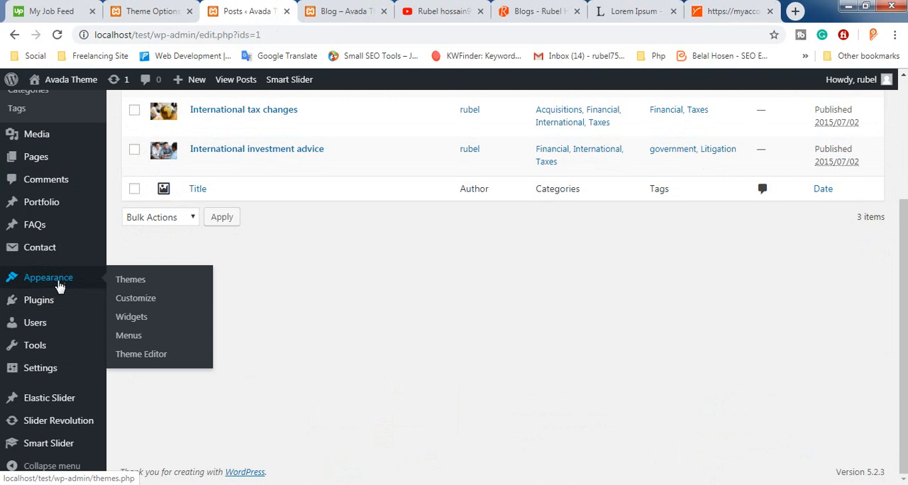
pyautogui.click(140, 317)
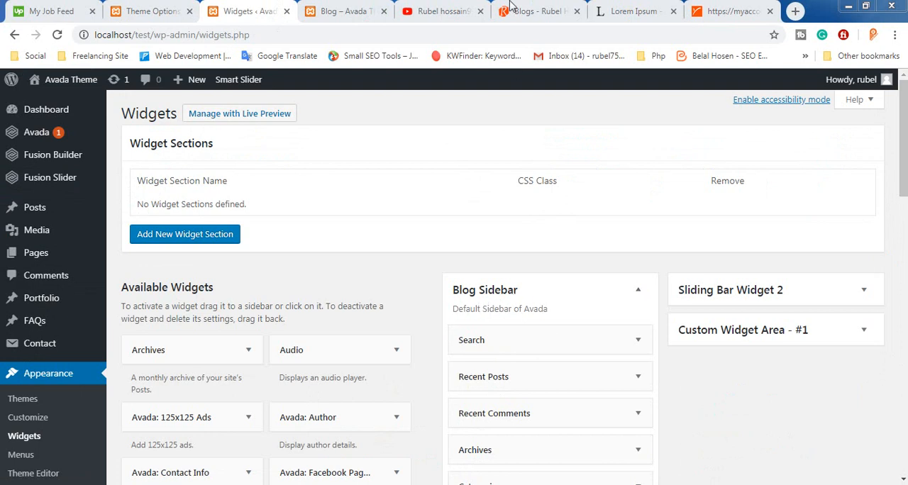
# Compare the widgets in the live Blog page's sidebar with the Blog Sidebar widget list
pyautogui.click(345, 11)
pyautogui.scroll(-8, 167, 305)
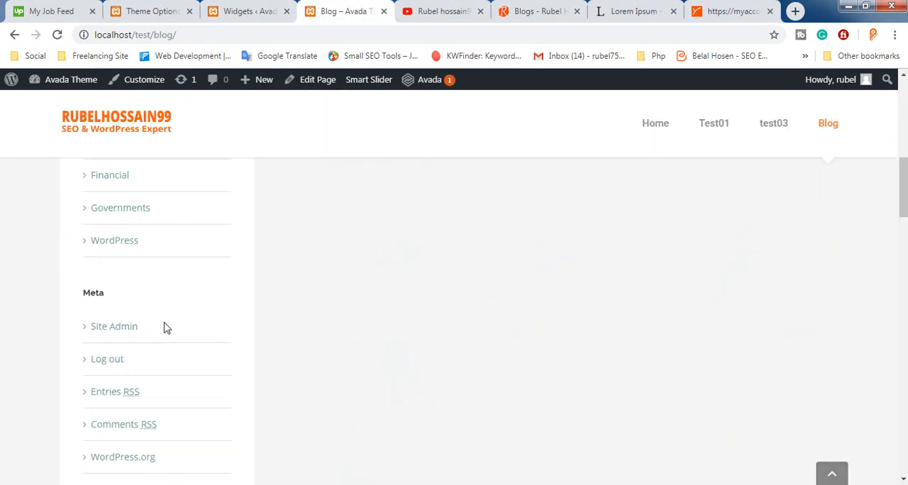
pyautogui.scroll(-4, 167, 328)
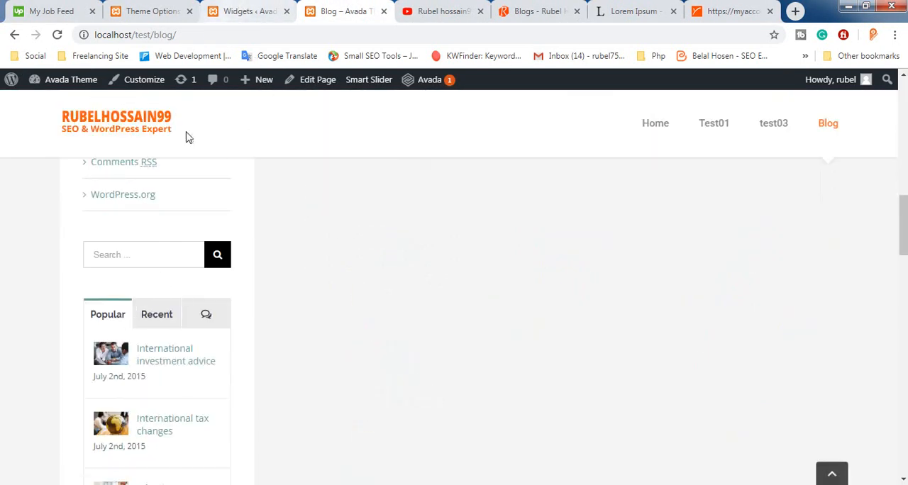
pyautogui.click(246, 9)
pyautogui.scroll(-8, 585, 267)
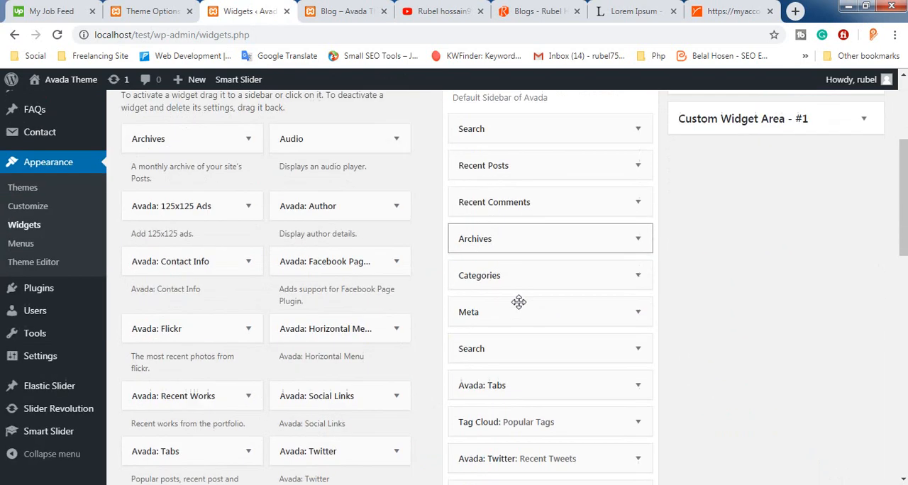
pyautogui.scroll(9, 517, 284)
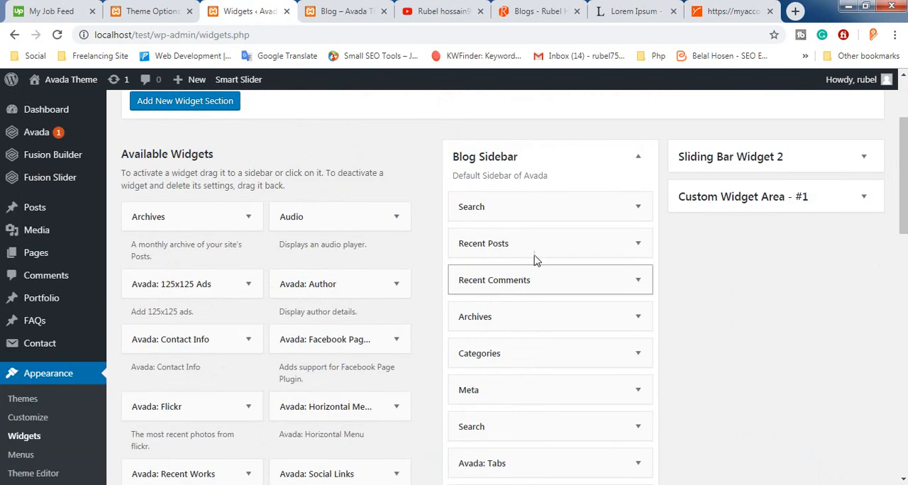
pyautogui.scroll(-1, 607, 235)
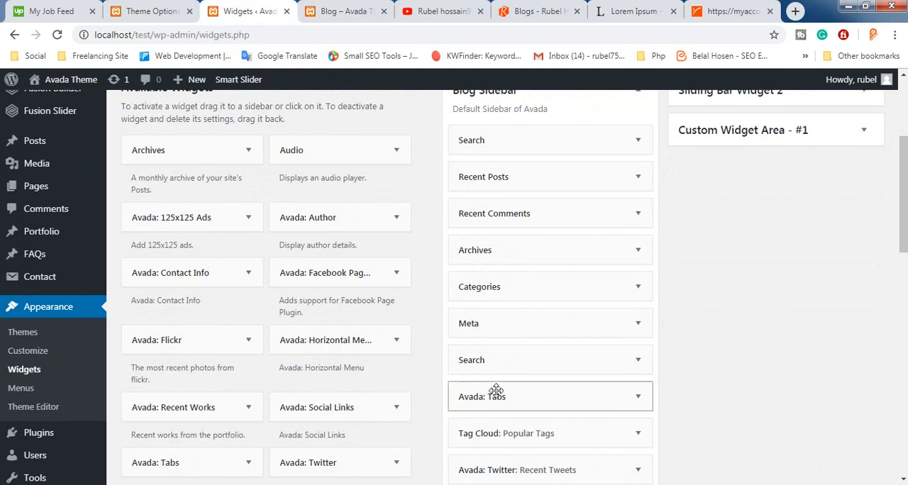
# Delete the duplicate Search widget below Meta from the Blog Sidebar
pyautogui.click(637, 361)
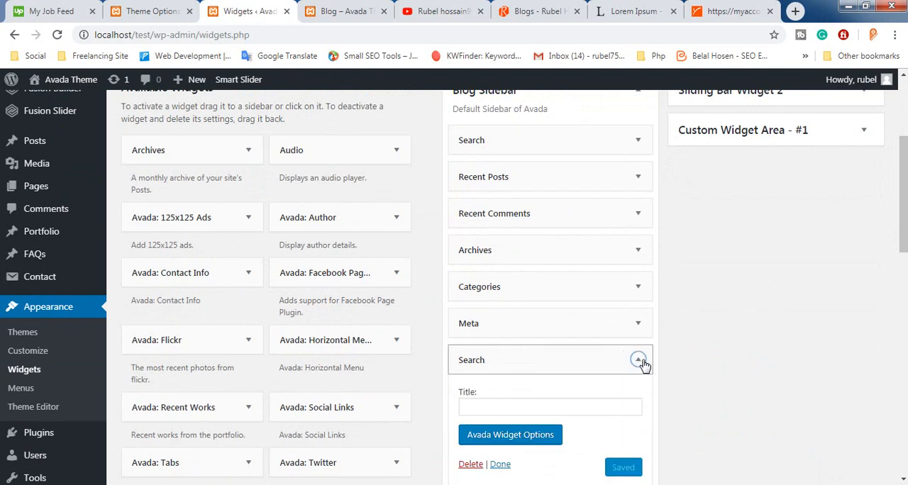
pyautogui.click(638, 361)
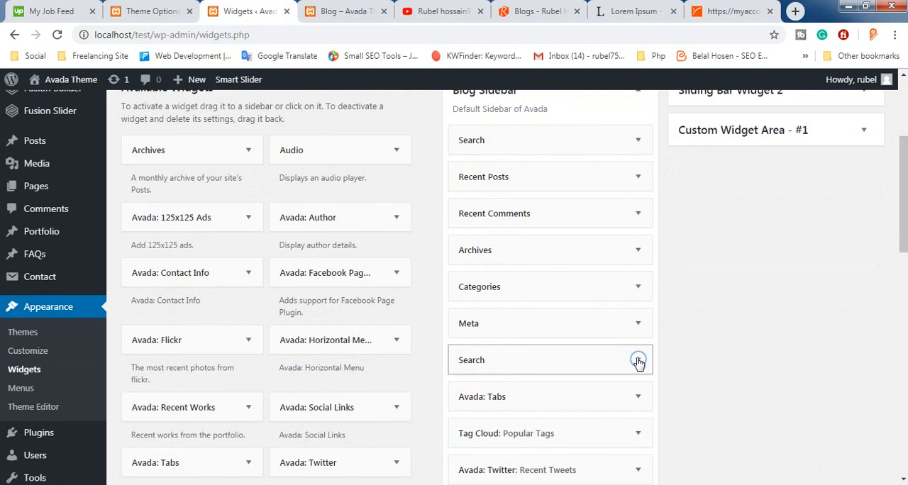
pyautogui.click(638, 362)
pyautogui.scroll(-3, 578, 358)
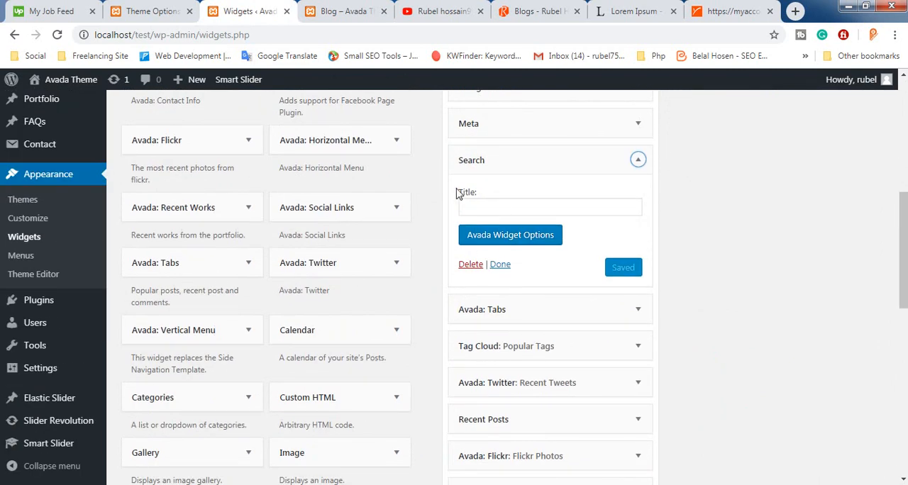
pyautogui.click(471, 265)
pyautogui.scroll(1, 573, 256)
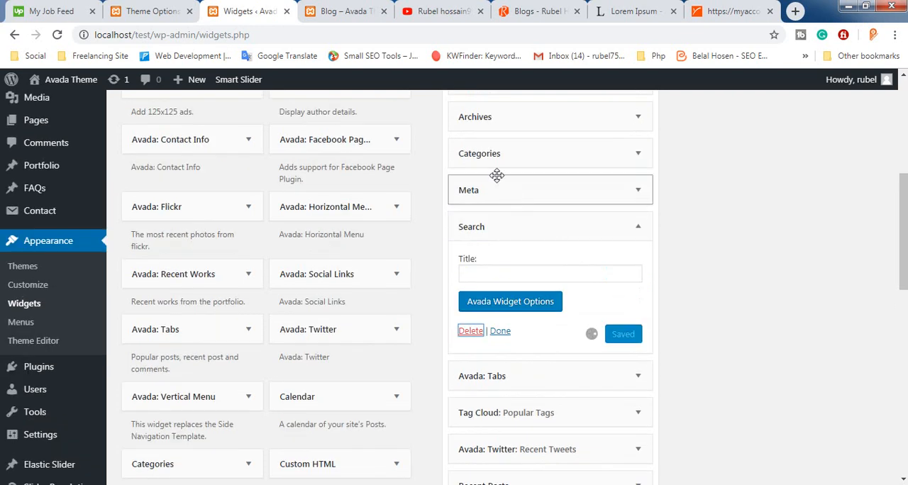
# Delete the Archives widget from the Blog Sidebar
pyautogui.scroll(1, 497, 176)
pyautogui.click(636, 184)
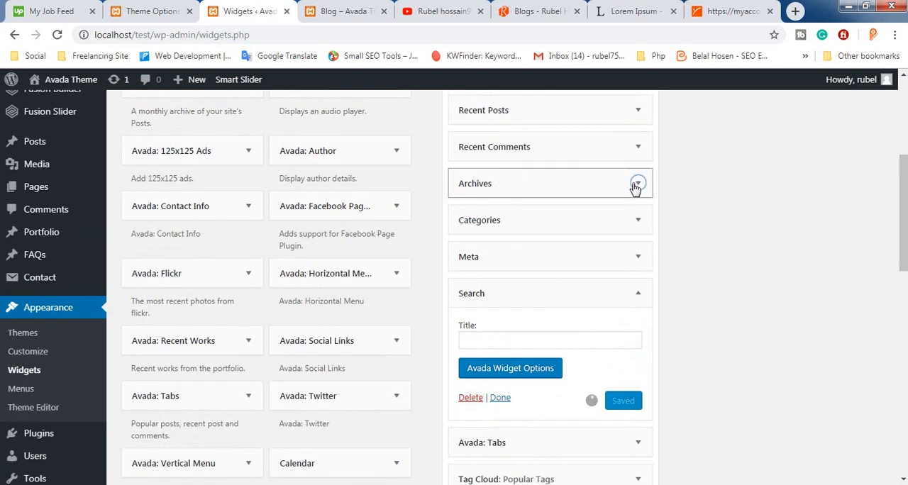
pyautogui.click(470, 325)
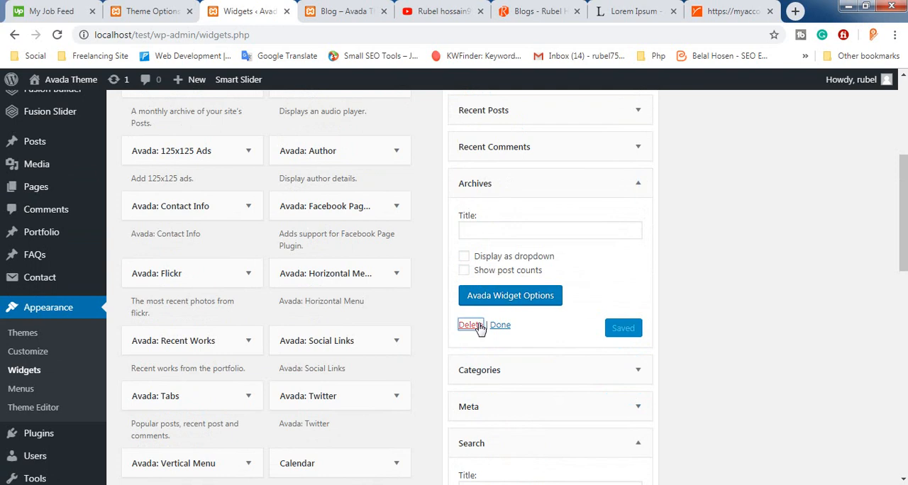
pyautogui.scroll(-2, 745, 289)
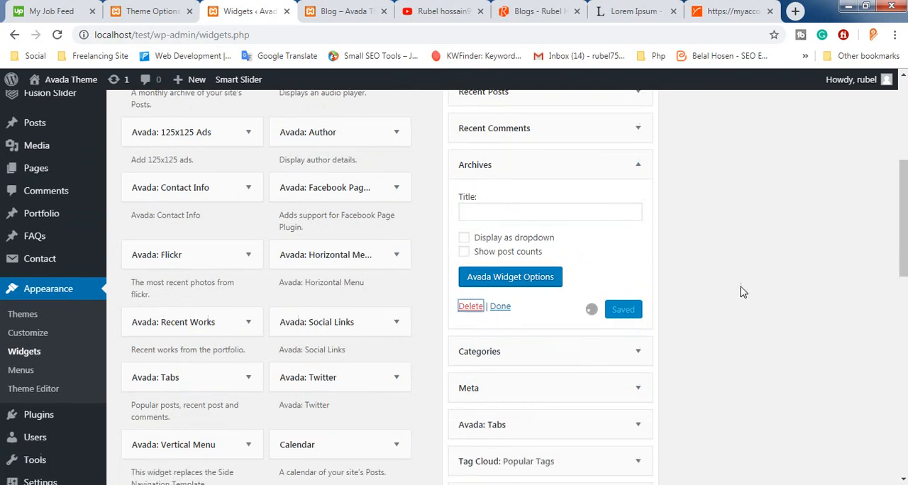
pyautogui.scroll(2, 720, 289)
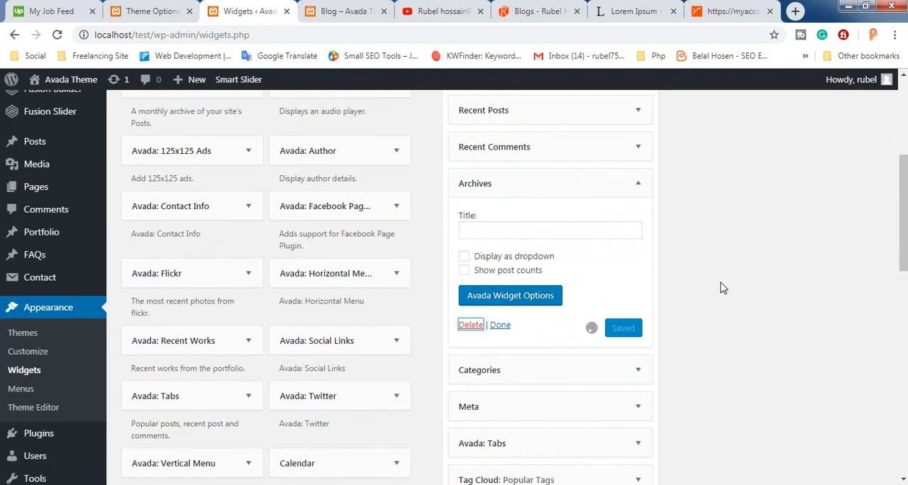
pyautogui.scroll(1, 681, 213)
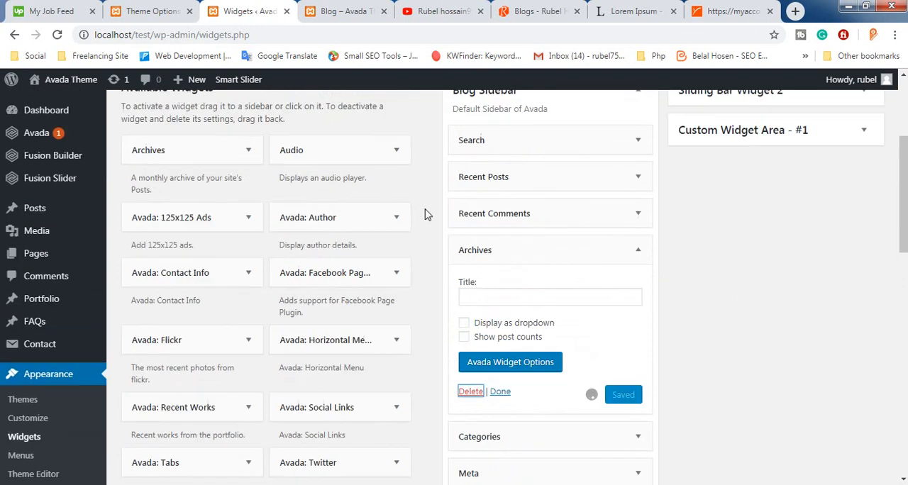
# Examine the sidebar on the reference site's Blogs page, and return to the Widgets page
pyautogui.click(389, 282)
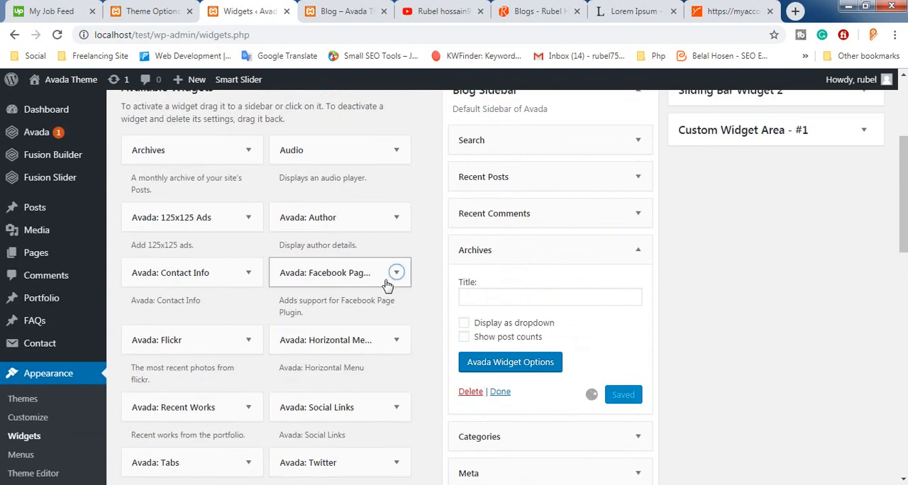
pyautogui.click(539, 11)
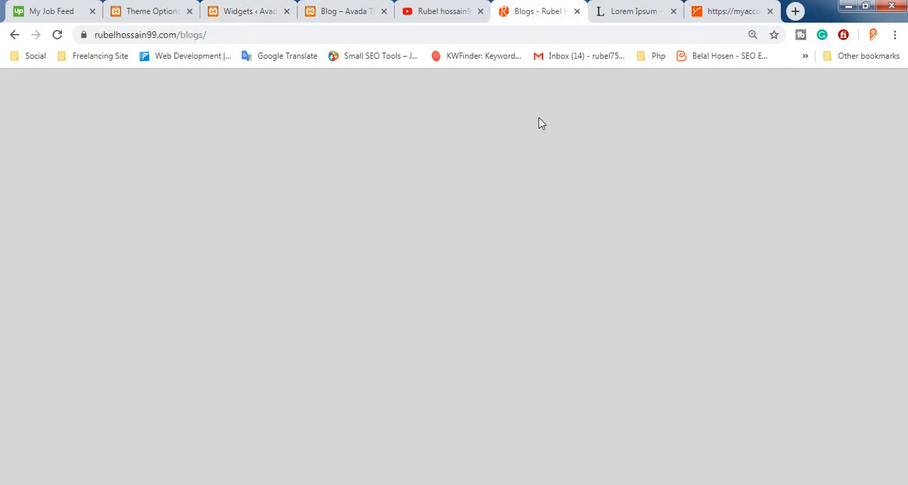
pyautogui.scroll(4, 719, 277)
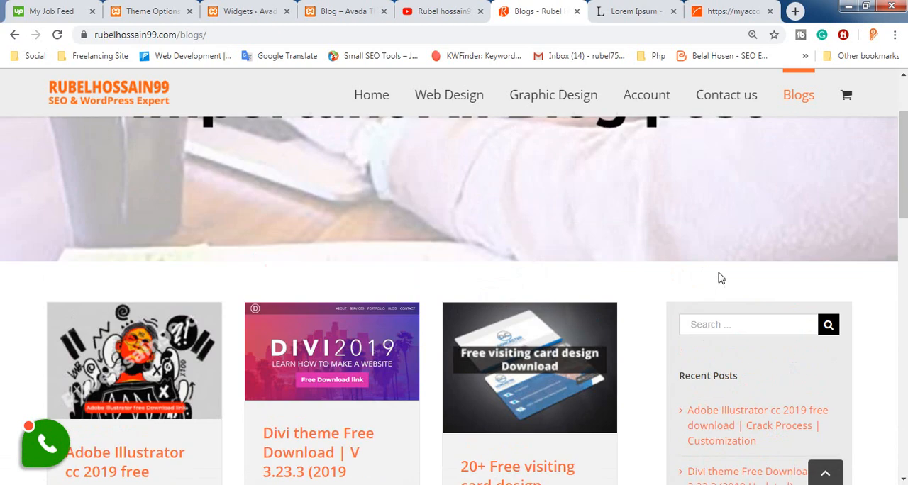
pyautogui.scroll(-3, 715, 354)
pyautogui.click(353, 8)
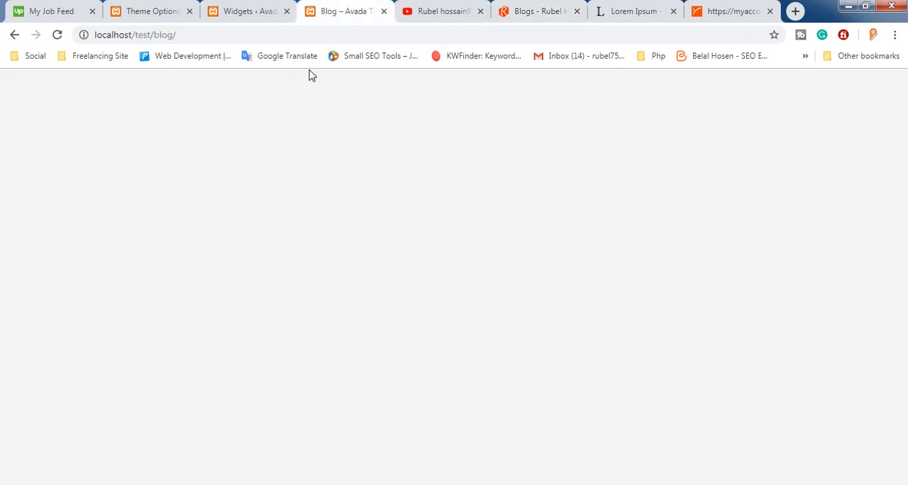
pyautogui.click(240, 8)
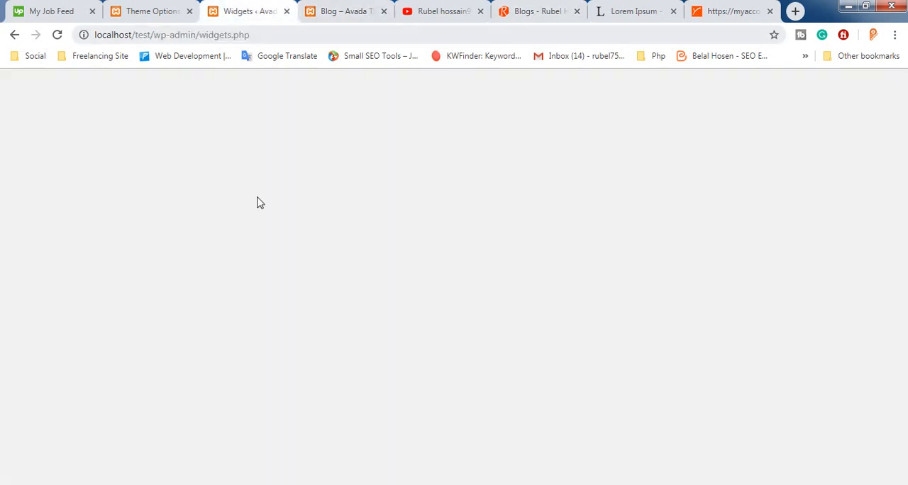
# Look through the available widgets and the current Blog Sidebar list for a widget to add
pyautogui.scroll(-2, 308, 262)
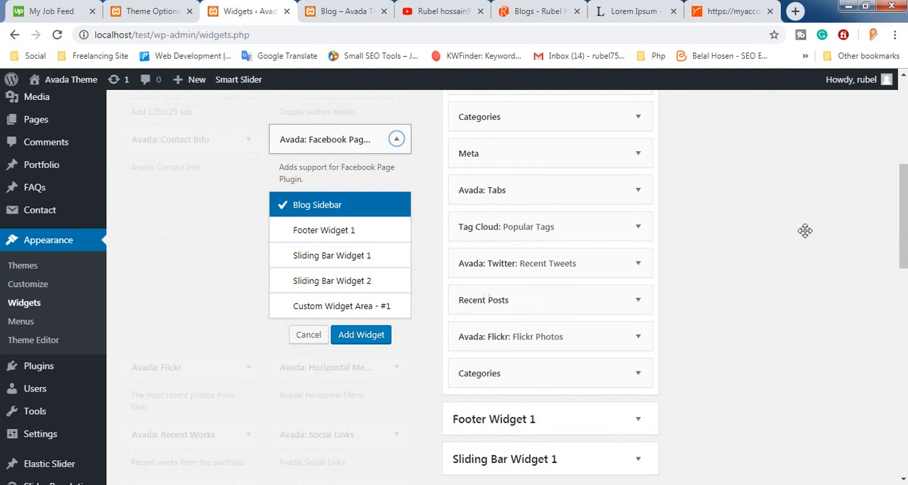
pyautogui.scroll(2, 308, 162)
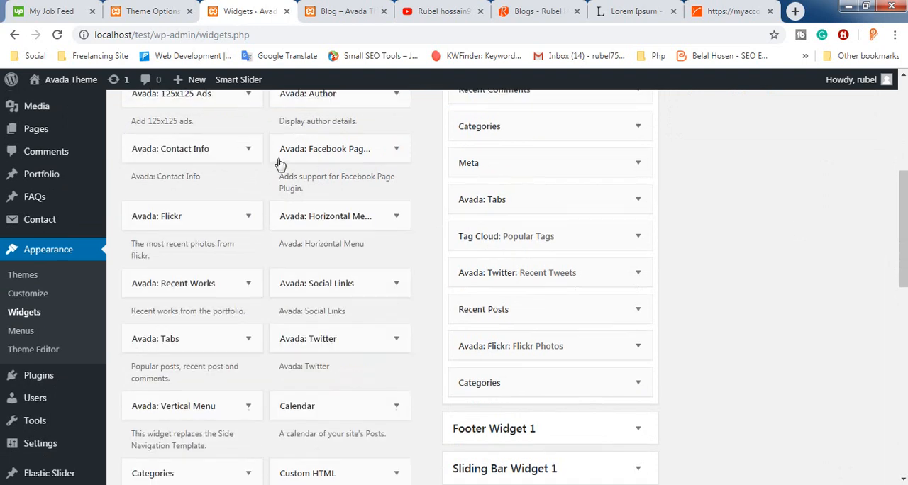
pyautogui.scroll(-6, 175, 186)
pyautogui.scroll(-4, 175, 185)
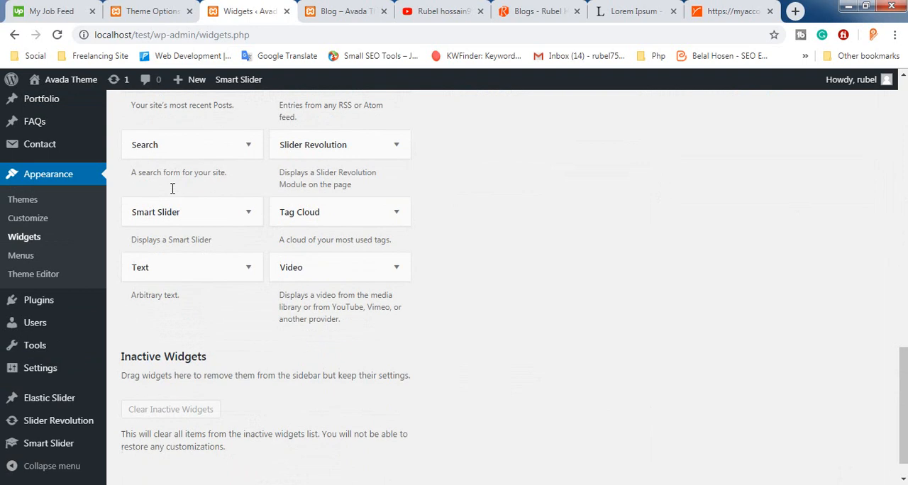
pyautogui.scroll(15, 219, 209)
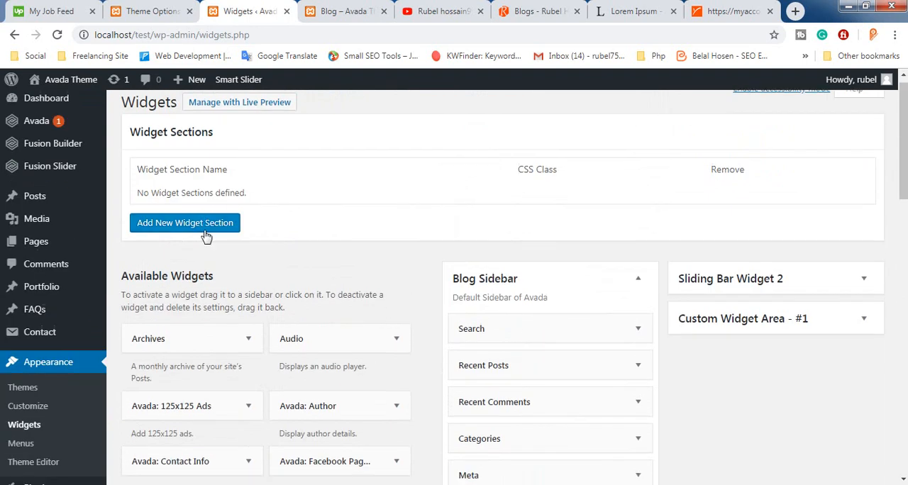
pyautogui.scroll(-3, 213, 227)
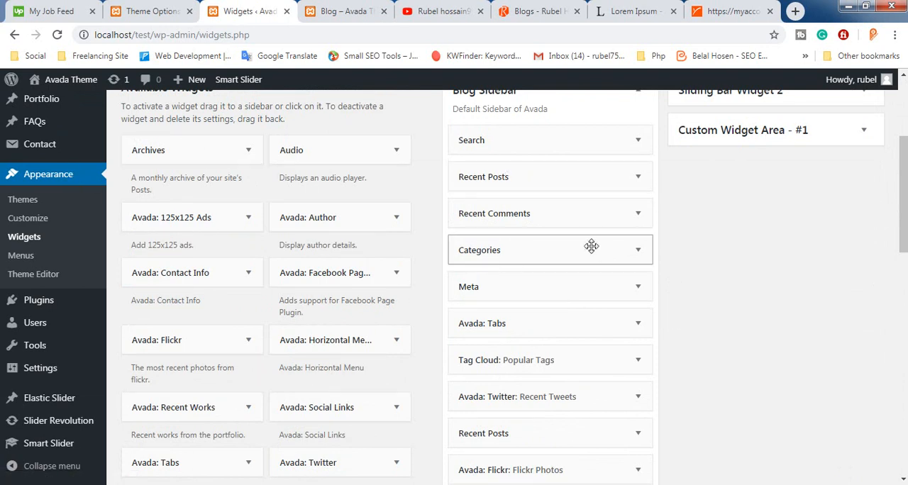
pyautogui.scroll(-3, 190, 173)
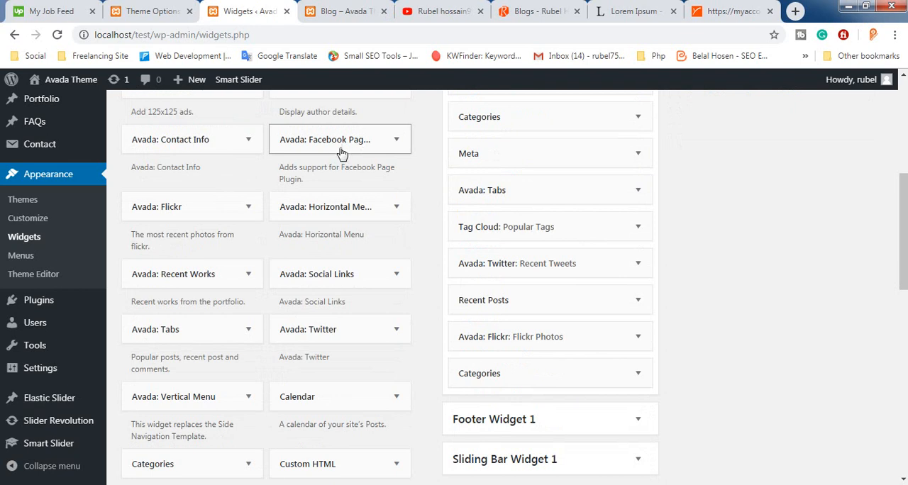
# Add the Avada: Facebook Page Plugin widget to the Blog Sidebar
pyautogui.click(372, 144)
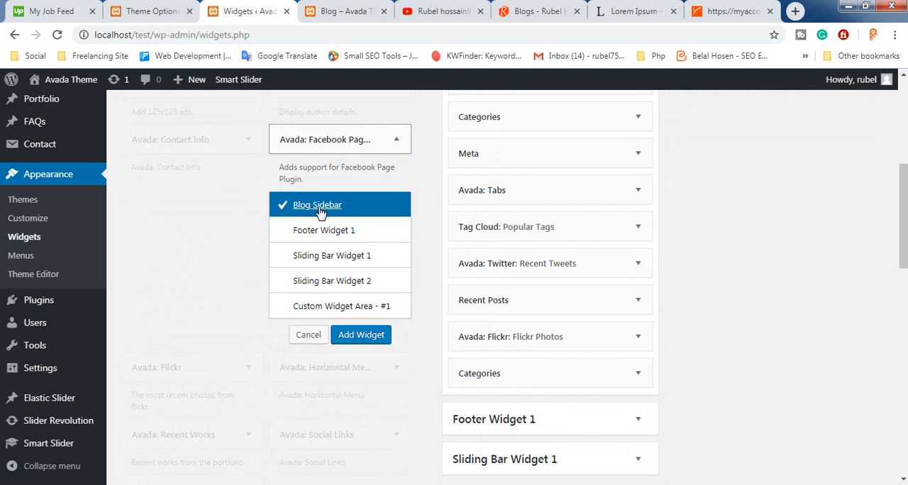
pyautogui.scroll(-1, 320, 244)
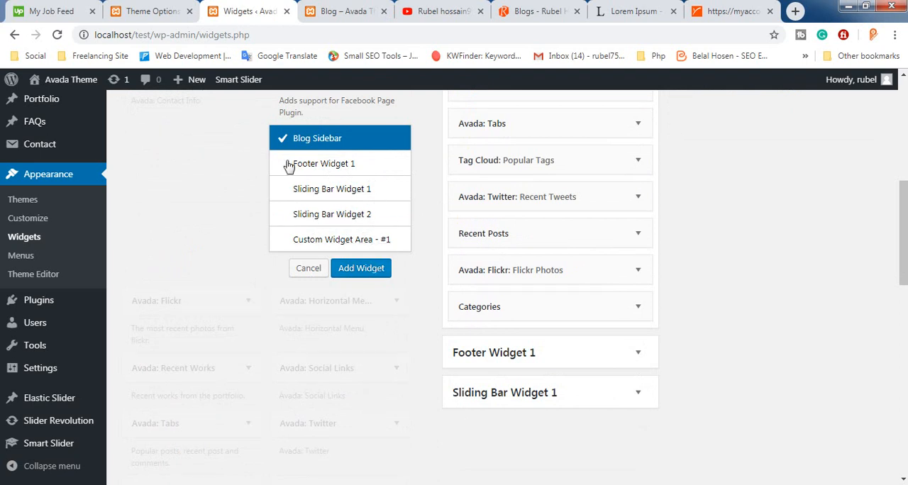
pyautogui.scroll(1, 306, 200)
pyautogui.scroll(3, 388, 192)
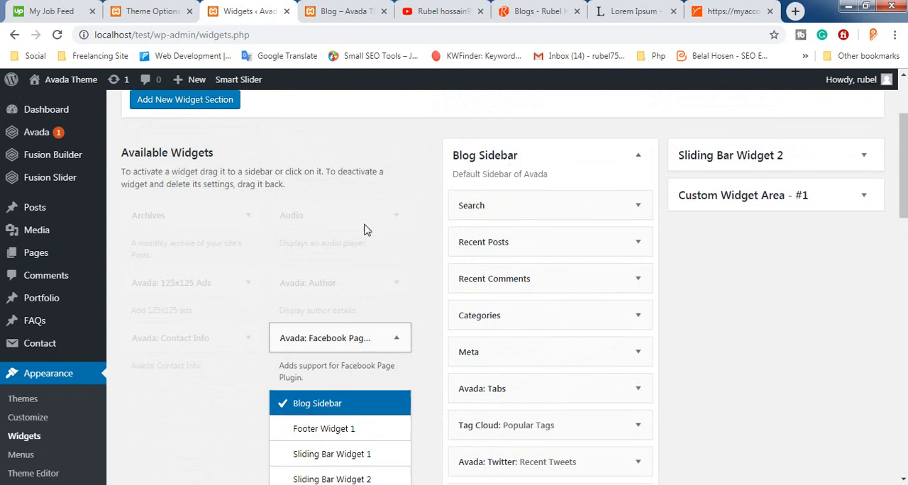
pyautogui.scroll(-2, 365, 227)
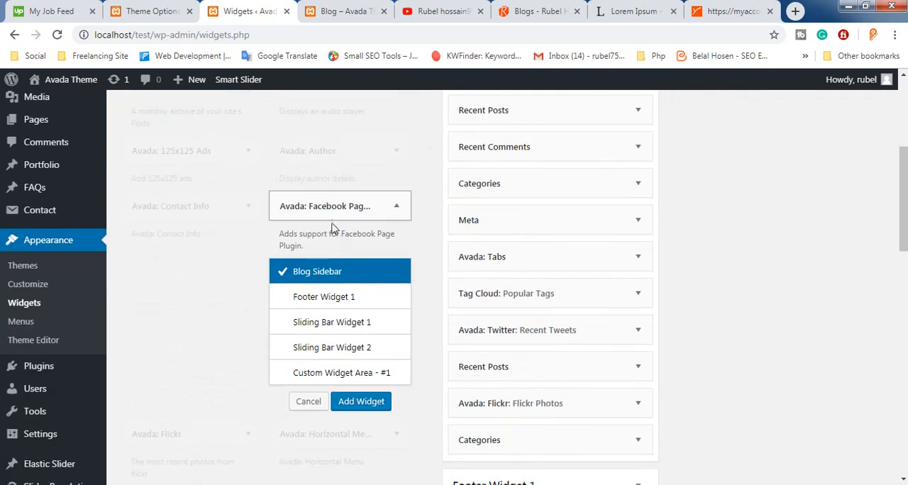
pyautogui.click(316, 300)
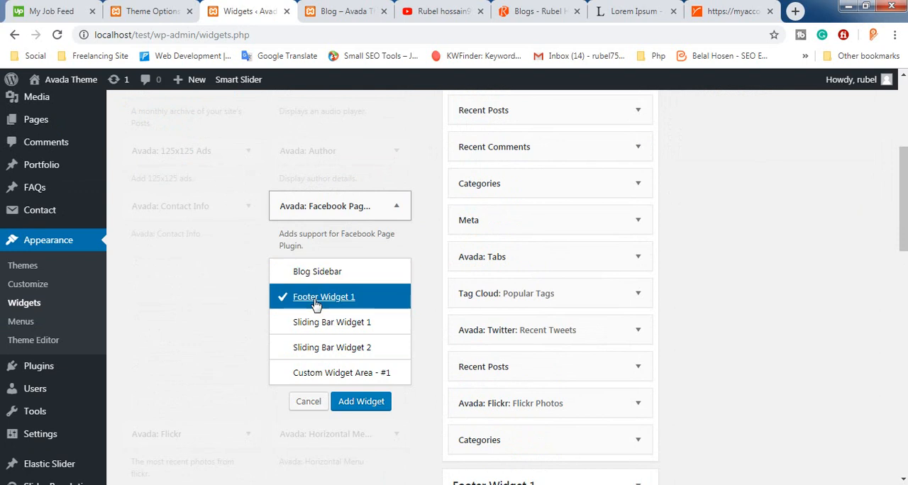
pyautogui.click(316, 275)
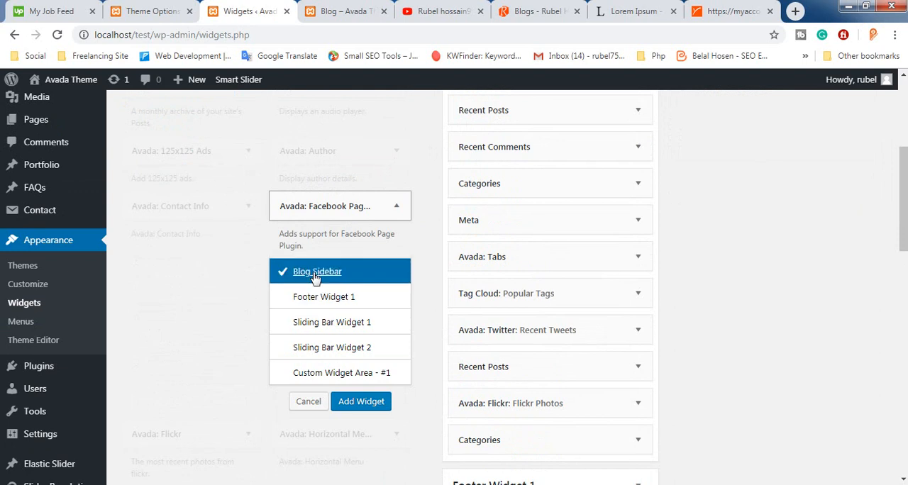
pyautogui.click(360, 403)
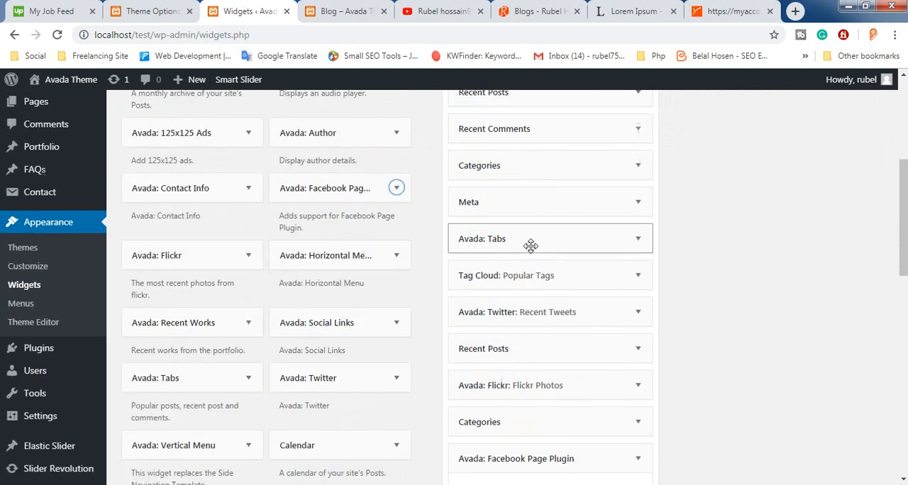
# Review the Facebook Page Plugin widget's settings and copy the Facebook page's web address from its browser tab
pyautogui.scroll(-5, 486, 340)
pyautogui.scroll(3, 497, 359)
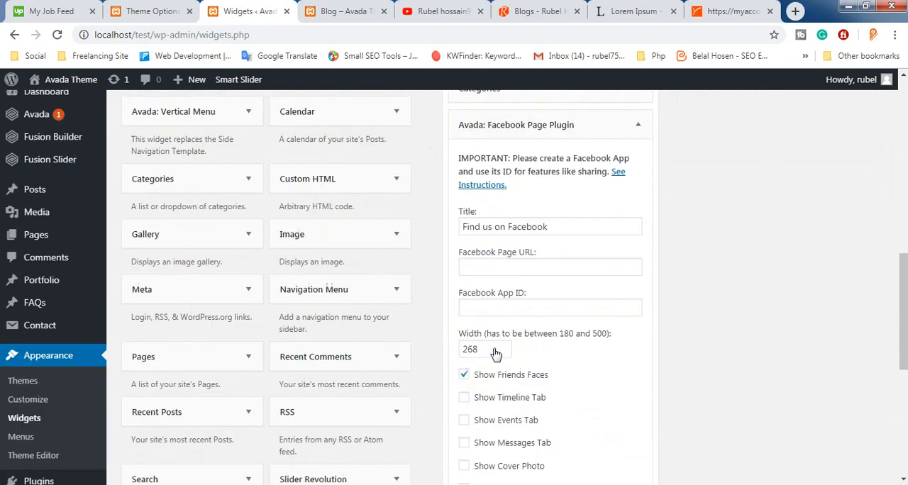
pyautogui.scroll(-2, 491, 330)
pyautogui.scroll(3, 490, 326)
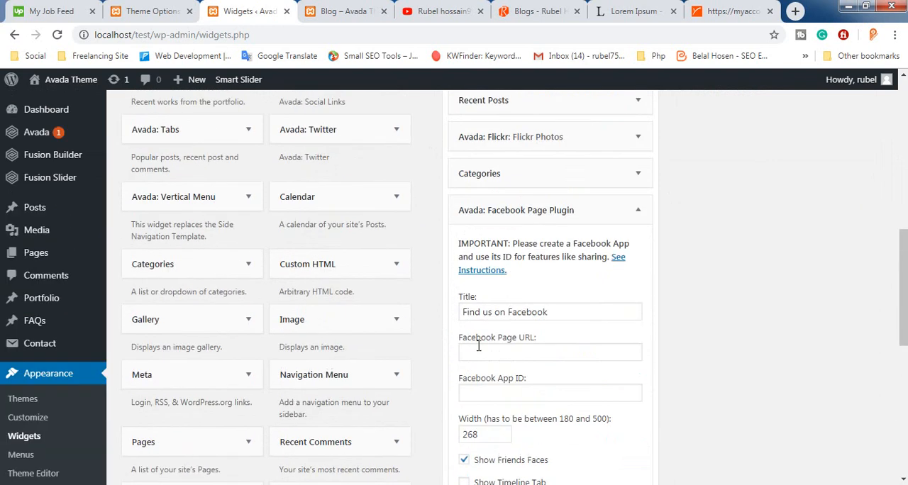
pyautogui.click(491, 357)
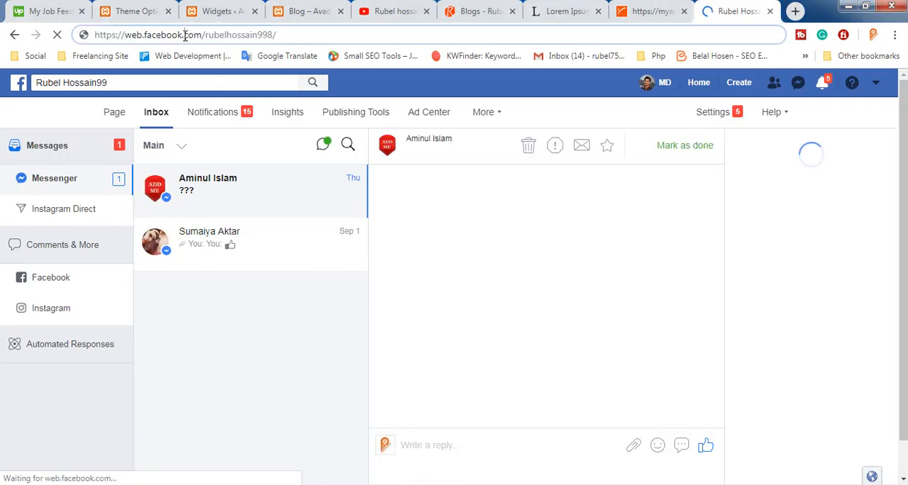
pyautogui.rightClick(185, 36)
pyautogui.press('Escape')
pyautogui.tripleClick(177, 37)
pyautogui.hotkey('ctrl', 'c')
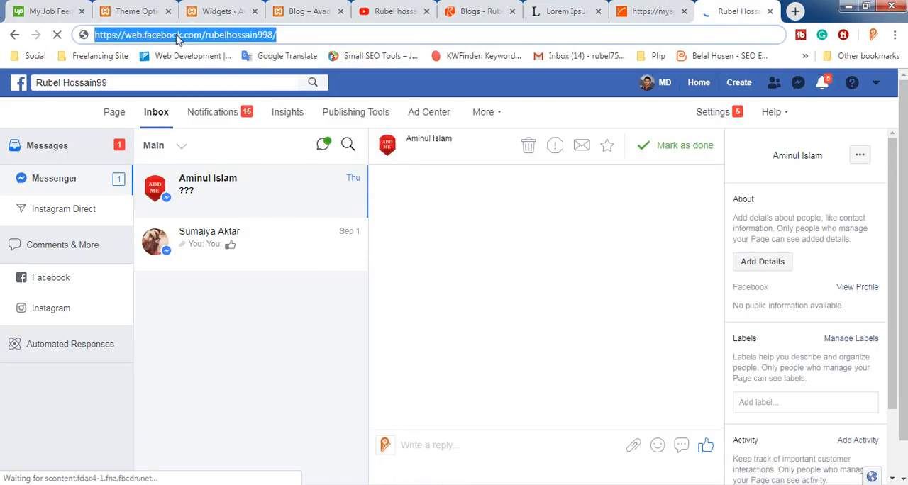
# Paste the copied page address as the Facebook Page URL of the Facebook Page Plugin widget
pyautogui.click(153, 9)
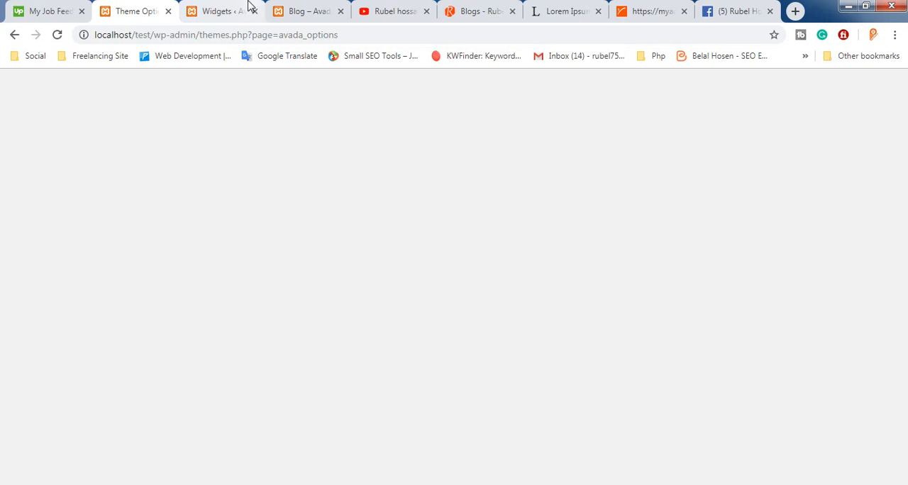
pyautogui.click(246, 9)
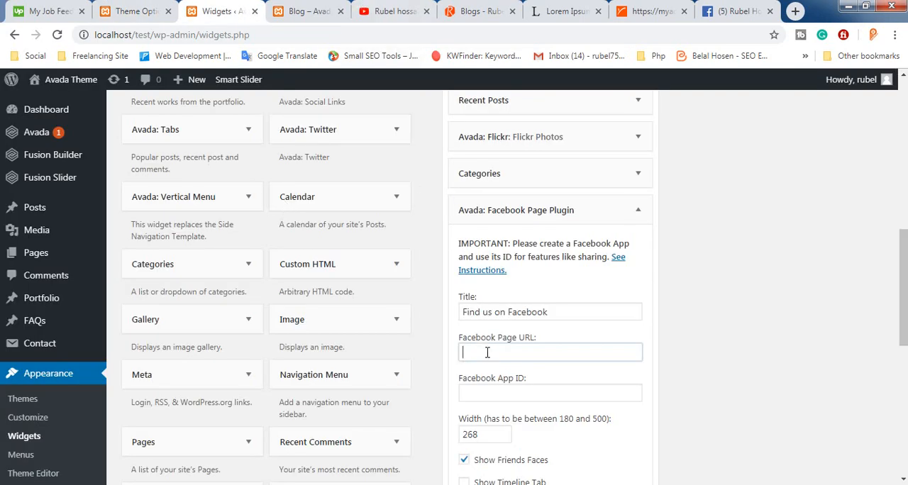
pyautogui.hotkey('ctrl', 'v')
pyautogui.scroll(-3, 490, 362)
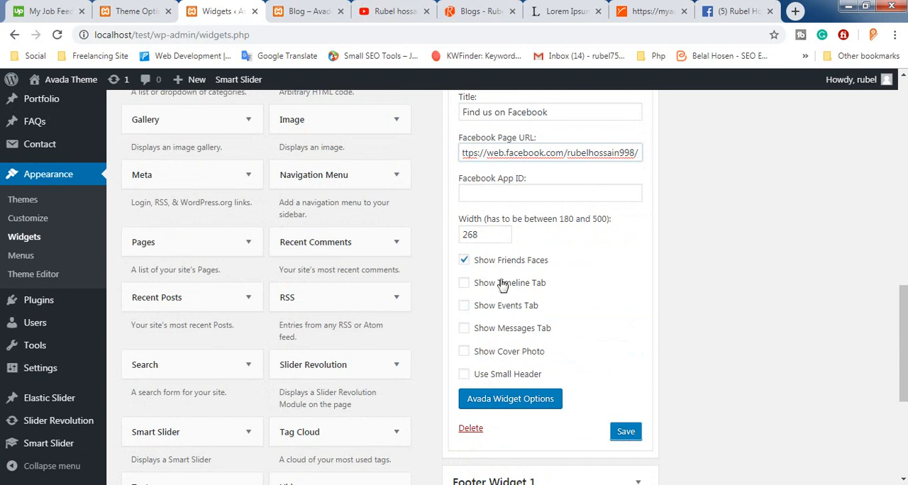
# Save the Facebook Page Plugin widget and collapse its settings in the Blog Sidebar
pyautogui.click(628, 433)
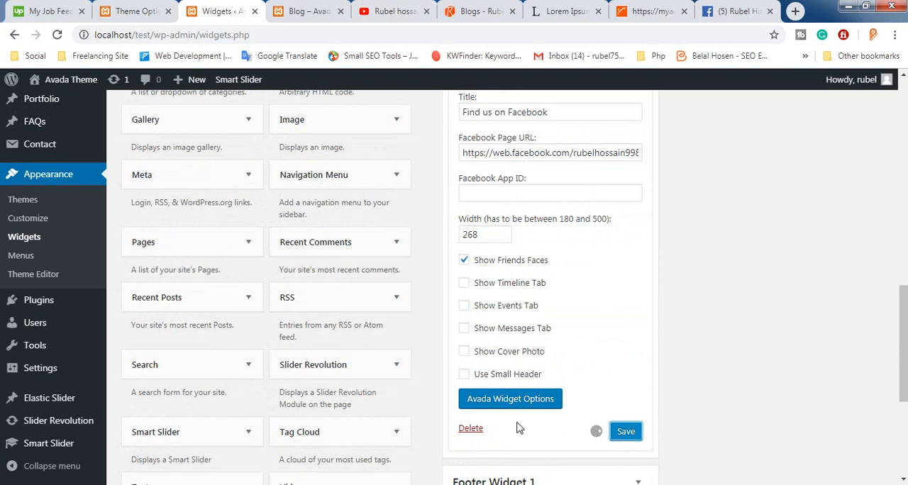
pyautogui.scroll(2, 506, 368)
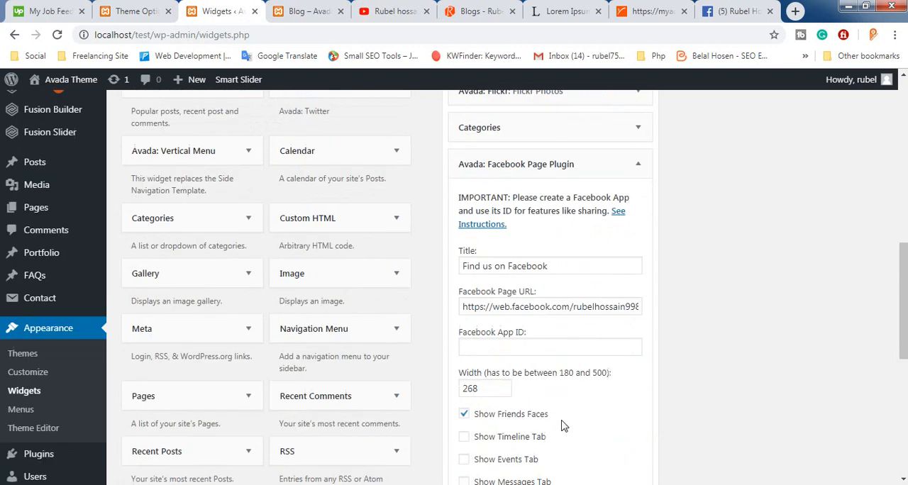
pyautogui.scroll(-2, 569, 422)
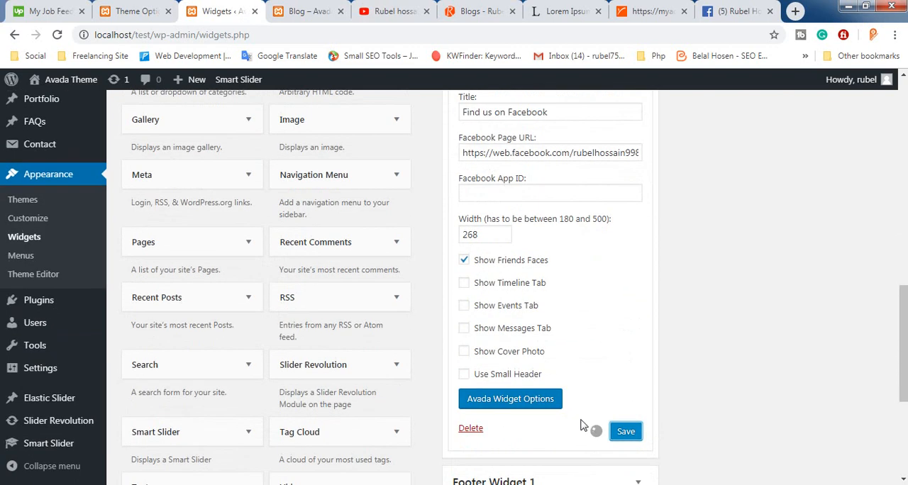
pyautogui.click(500, 430)
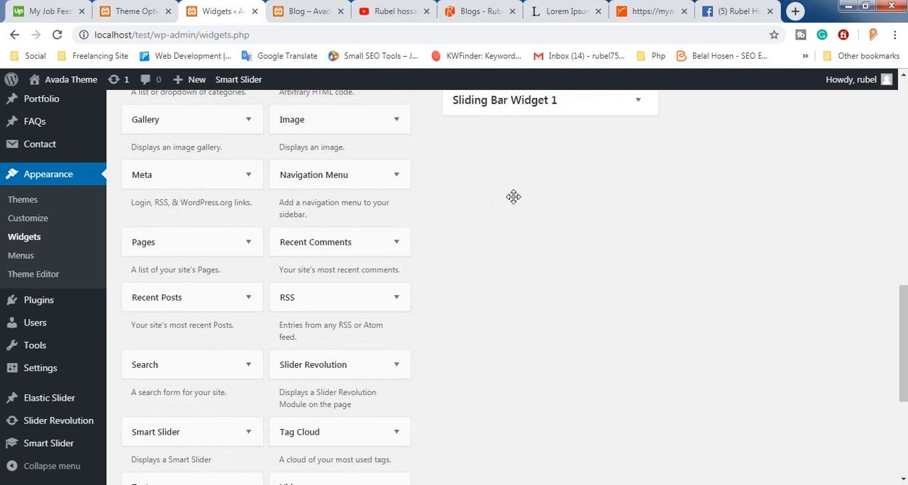
pyautogui.scroll(5, 513, 198)
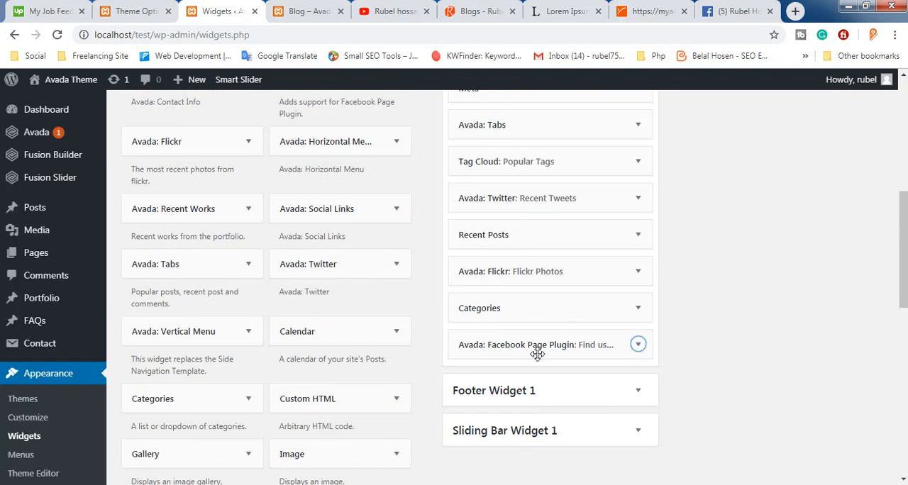
# Move the Avada: Facebook Page Plugin widget to the first position in the Blog Sidebar, above Search
pyautogui.scroll(1, 533, 349)
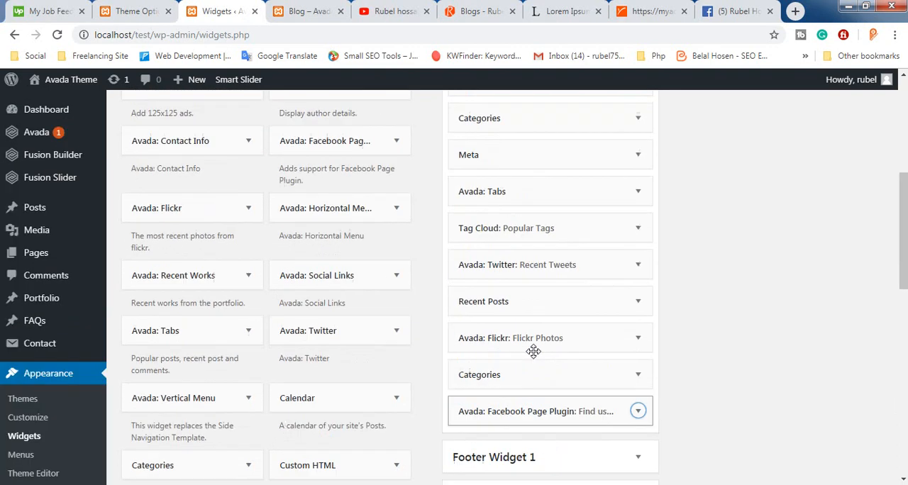
pyautogui.moveTo(562, 232); pyautogui.dragTo(532, 113)
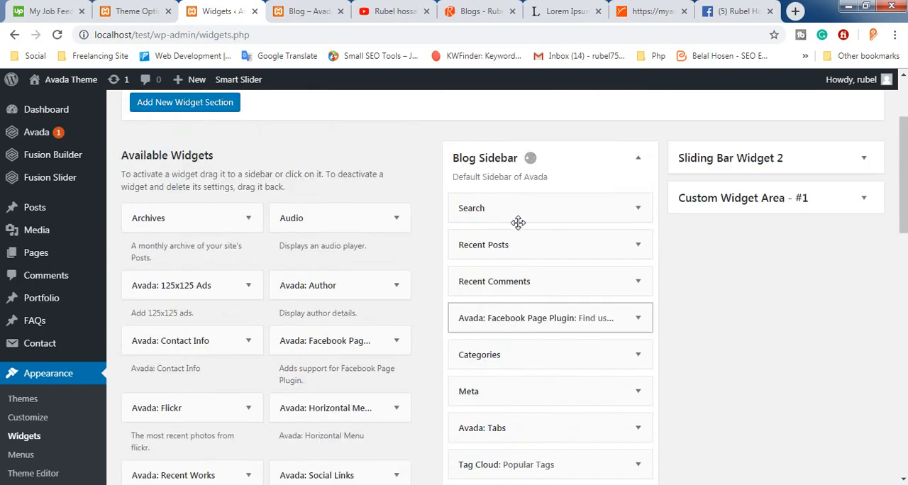
pyautogui.moveTo(525, 318); pyautogui.dragTo(561, 229)
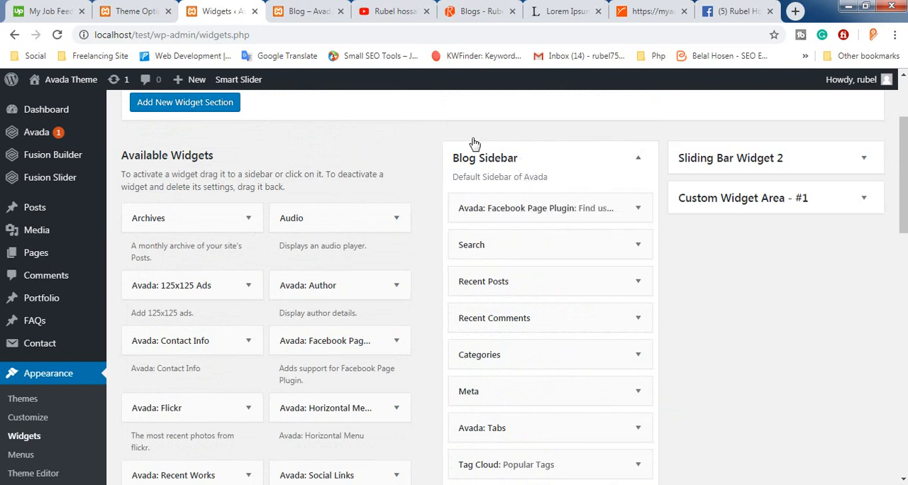
# Reload the blog page, view the Facebook box in its sidebar and switch off the page like there
pyautogui.click(315, 9)
pyautogui.click(58, 36)
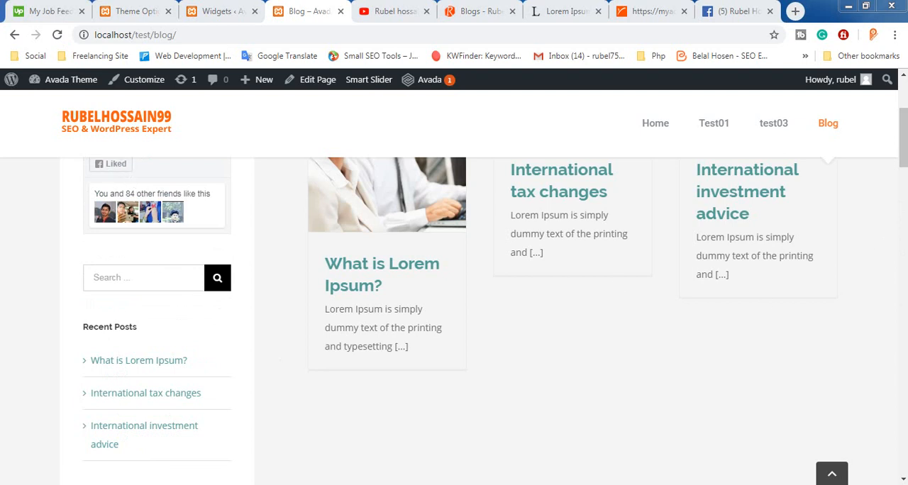
pyautogui.moveTo(900, 124); pyautogui.dragTo(904, 95)
pyautogui.scroll(-2, 190, 303)
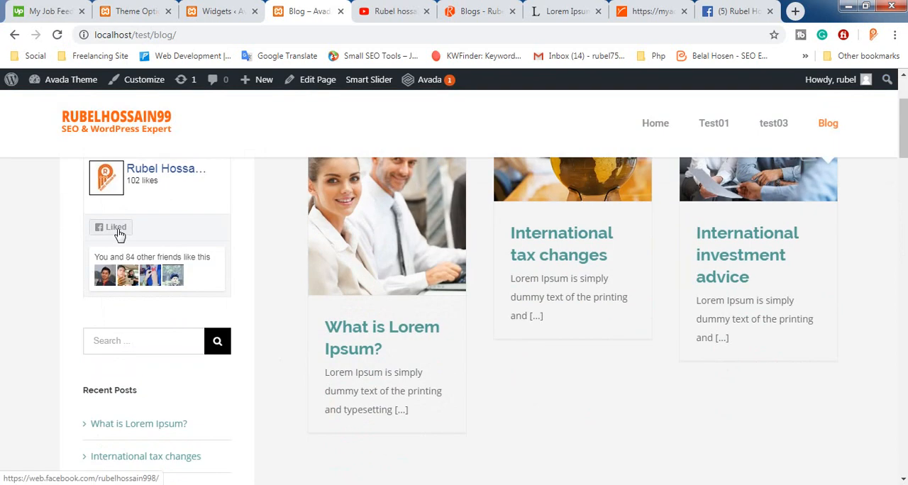
pyautogui.click(118, 234)
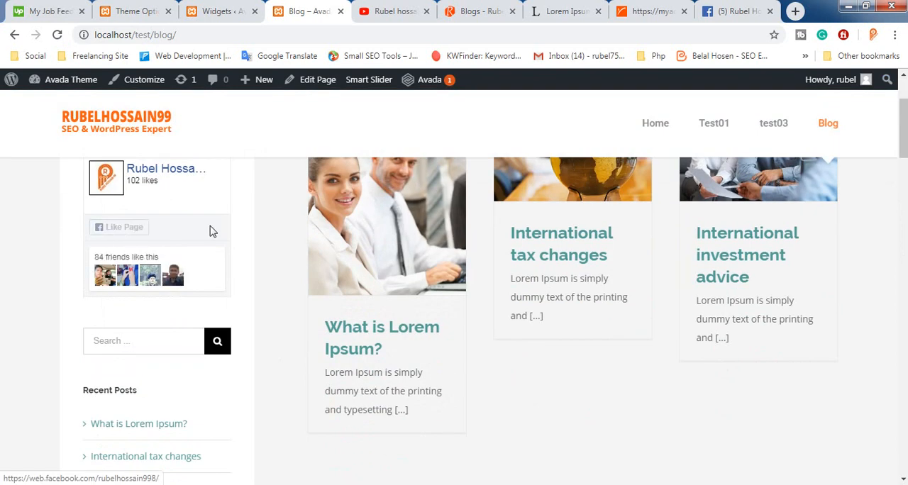
# In the Blog Sidebar's Facebook Page Plugin widget, switch Show Timeline Tab and Show Events Tab on and off again, and save the widget
pyautogui.click(210, 6)
pyautogui.scroll(-3, 539, 204)
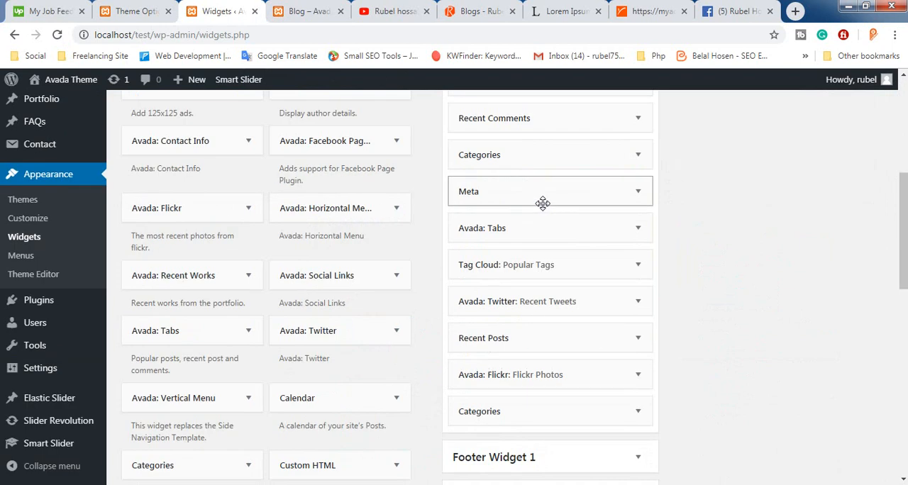
pyautogui.scroll(3, 540, 205)
pyautogui.scroll(2, 622, 154)
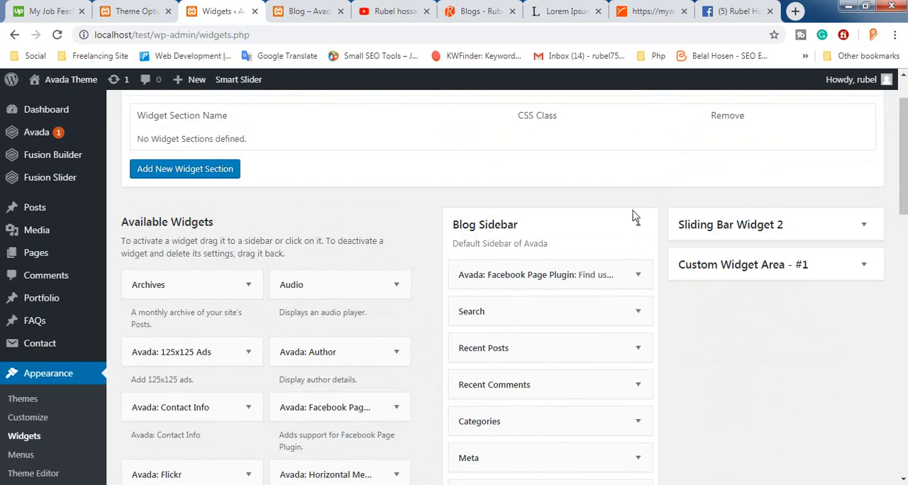
pyautogui.click(638, 275)
pyautogui.scroll(-3, 579, 281)
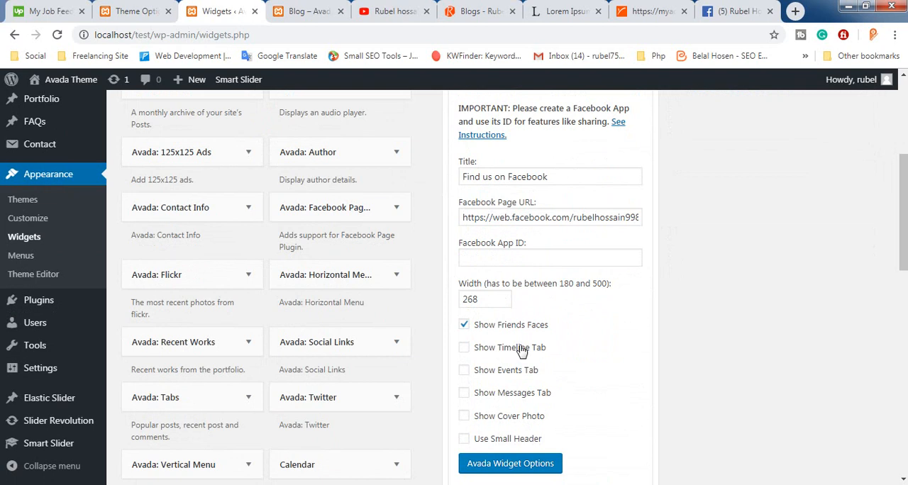
pyautogui.click(523, 351)
pyautogui.click(508, 368)
pyautogui.click(498, 349)
pyautogui.click(501, 370)
pyautogui.scroll(-3, 634, 321)
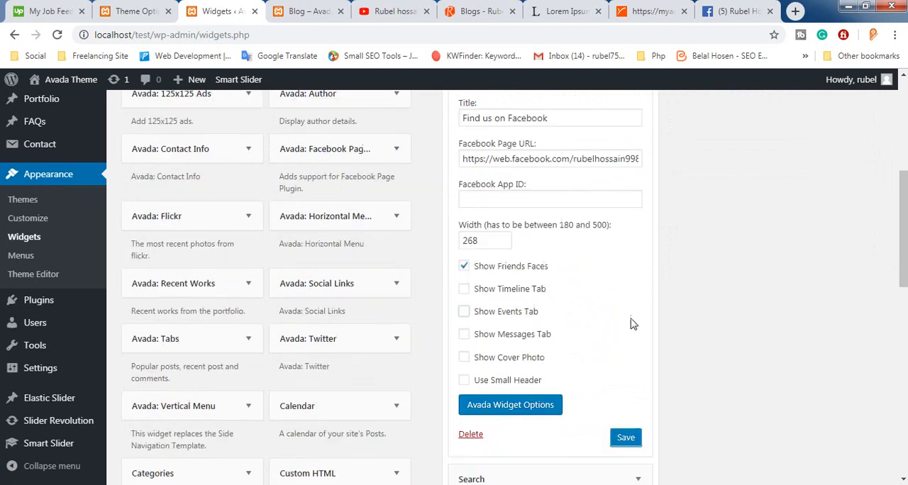
pyautogui.click(626, 303)
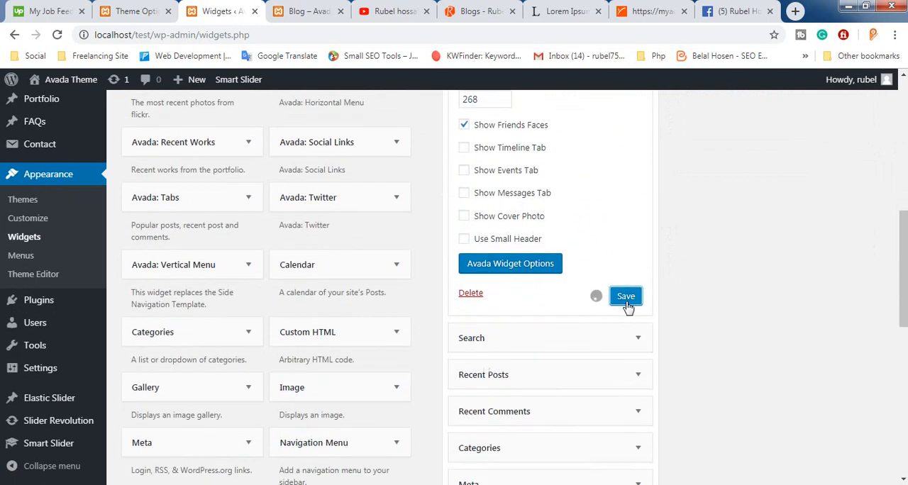
# Look over the sidebar sections on the blog page and return to the Widgets page
pyautogui.click(306, 11)
pyautogui.scroll(-7, 203, 227)
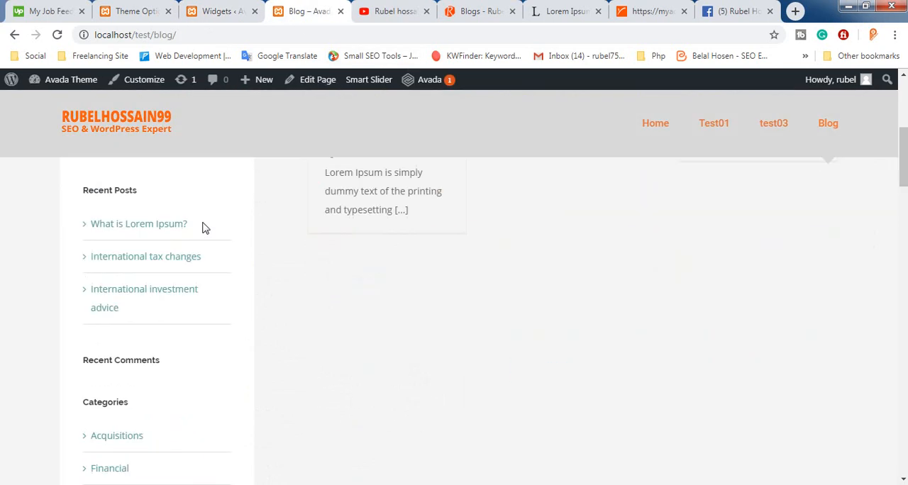
pyautogui.click(217, 10)
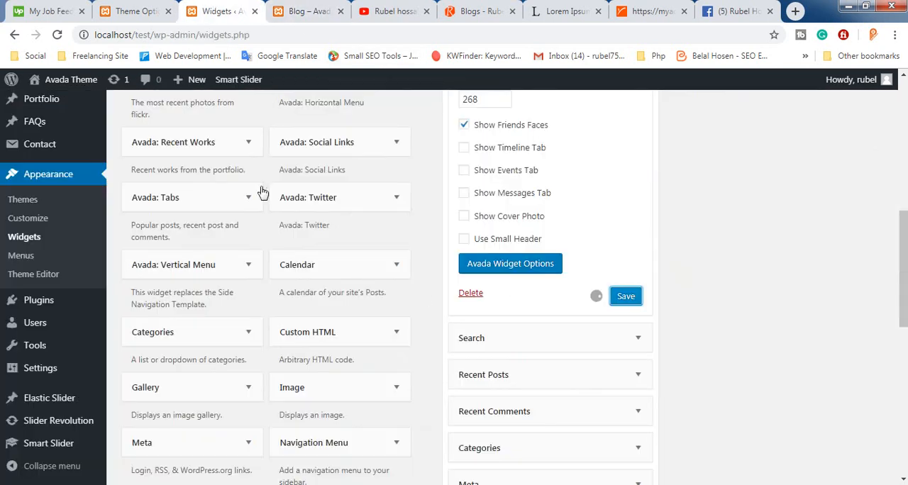
# Add a Text widget to the Blog Sidebar and give it the title "Test Title"
pyautogui.scroll(-4, 310, 250)
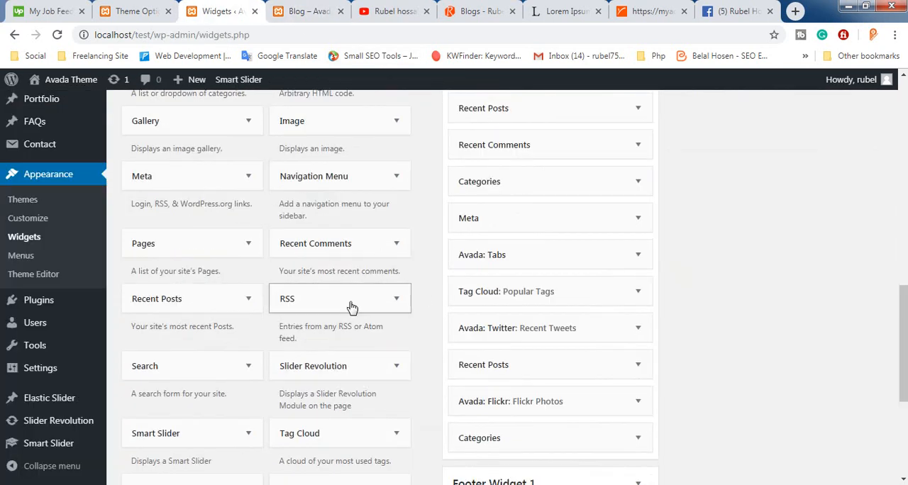
pyautogui.scroll(-1, 365, 281)
pyautogui.scroll(-3, 353, 284)
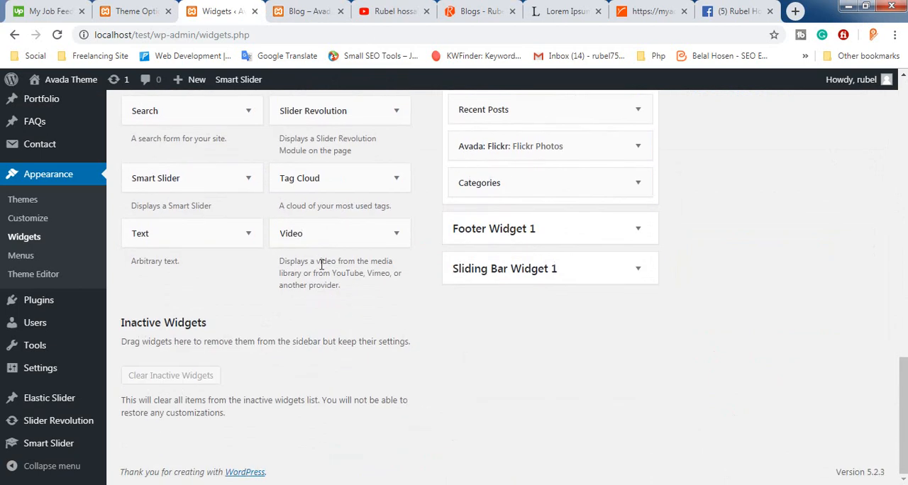
pyautogui.click(248, 234)
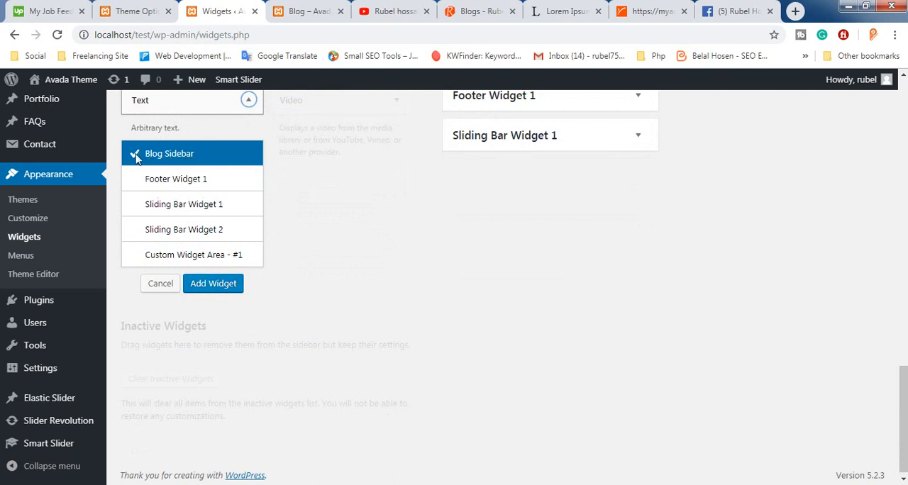
pyautogui.click(213, 284)
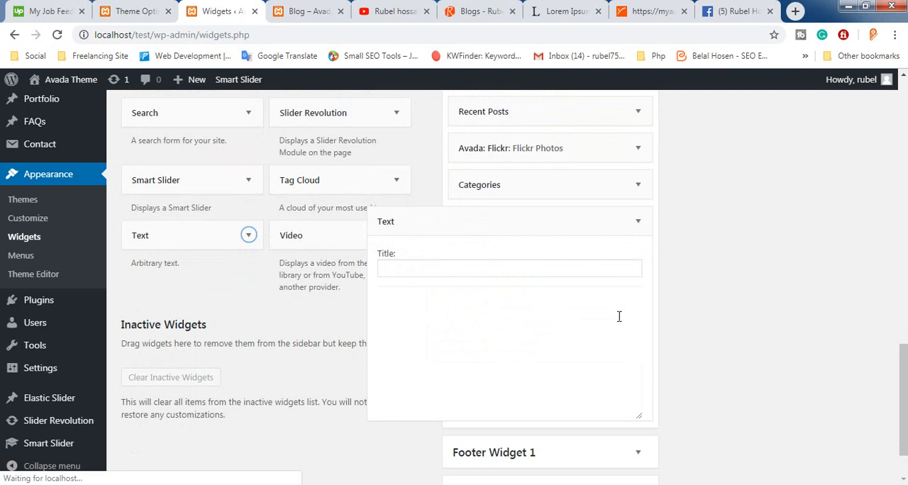
pyautogui.click(436, 204)
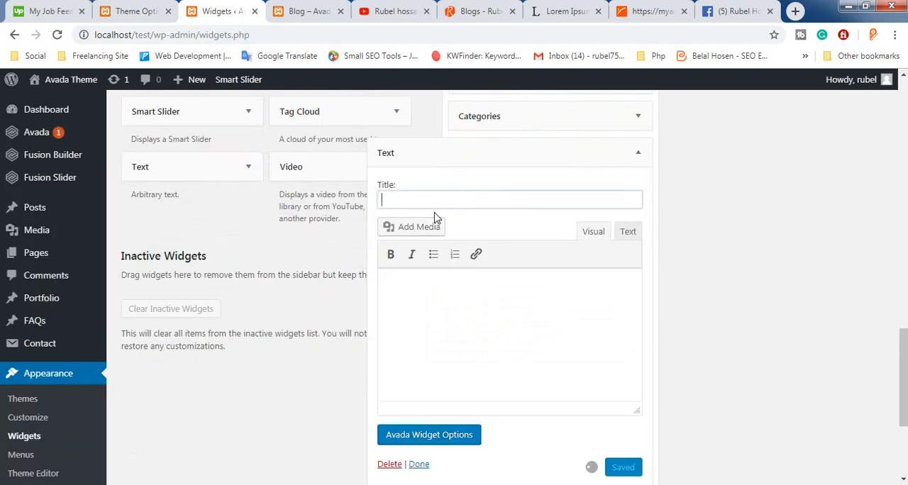
pyautogui.write('Title')
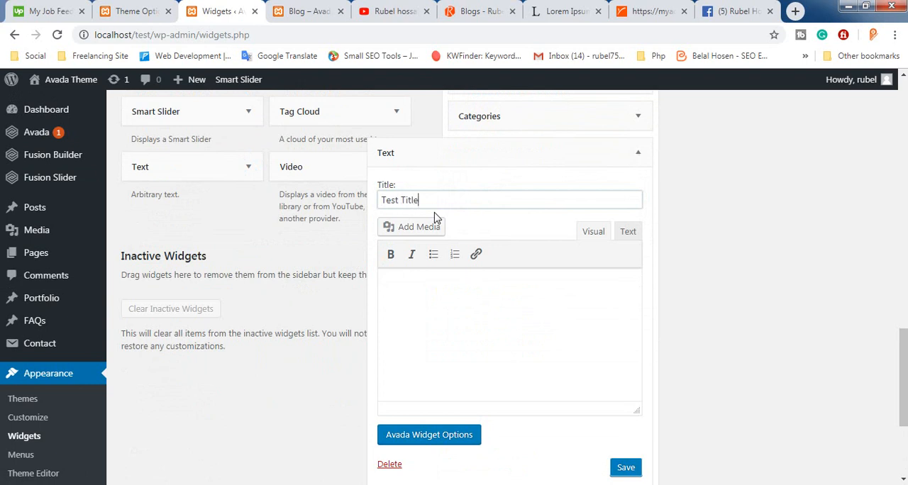
# Copy the first paragraph under "Where does it come from?" on lipsum.com and paste it as the Text widget's content
pyautogui.click(565, 11)
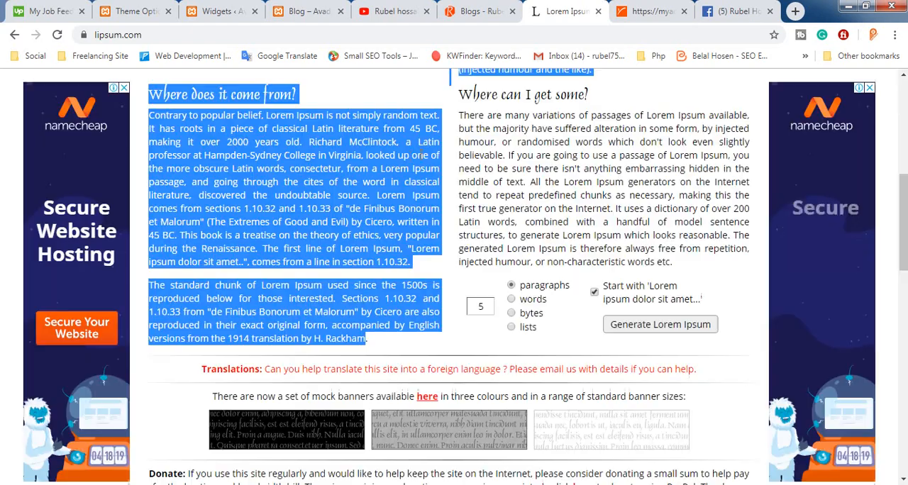
pyautogui.click(173, 312)
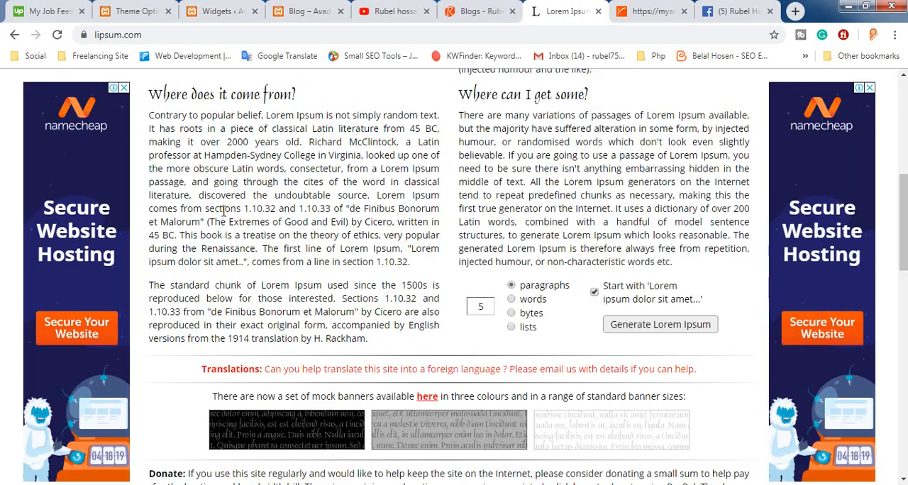
pyautogui.moveTo(449, 268); pyautogui.dragTo(326, 182)
pyautogui.doubleClick(254, 159)
pyautogui.tripleClick(252, 158)
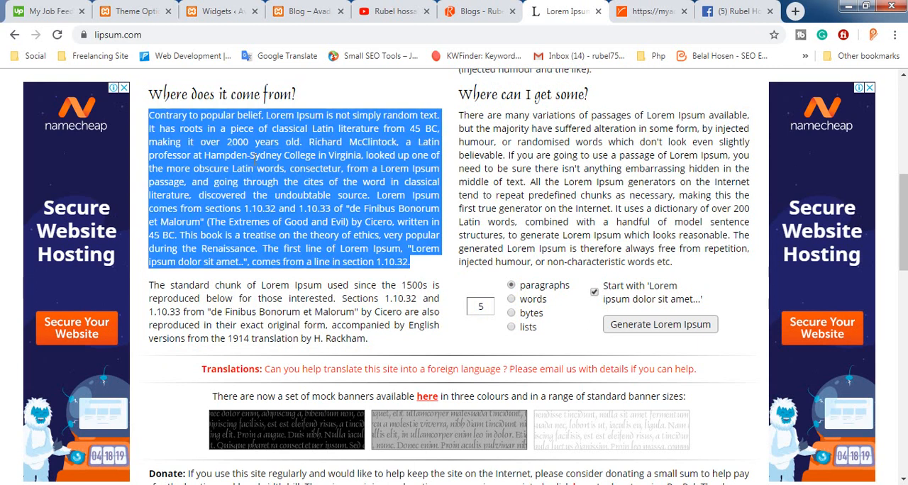
pyautogui.rightClick(282, 170)
pyautogui.click(287, 176)
pyautogui.click(217, 8)
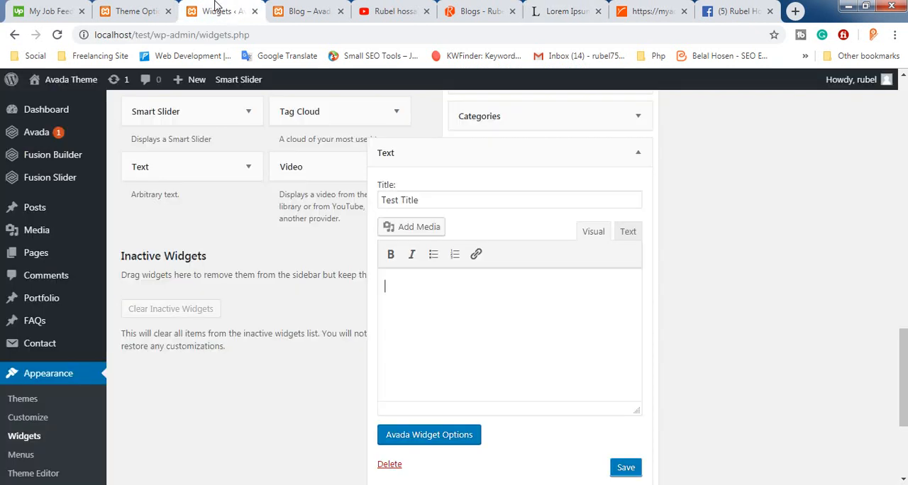
pyautogui.hotkey('ctrl', 'v')
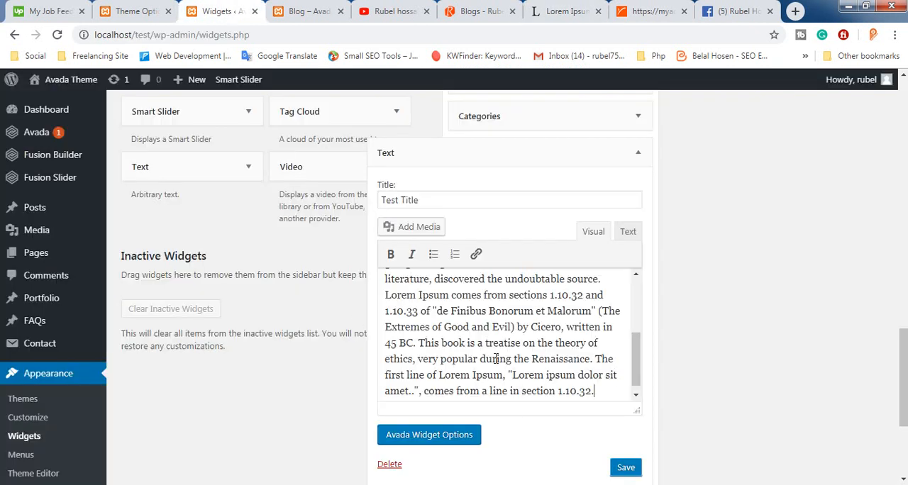
# Insert the globe image law_post_3-compressor.jpg from the Media Library into the Text widget's content, after "Extremes of Good"
pyautogui.moveTo(470, 334); pyautogui.dragTo(468, 344)
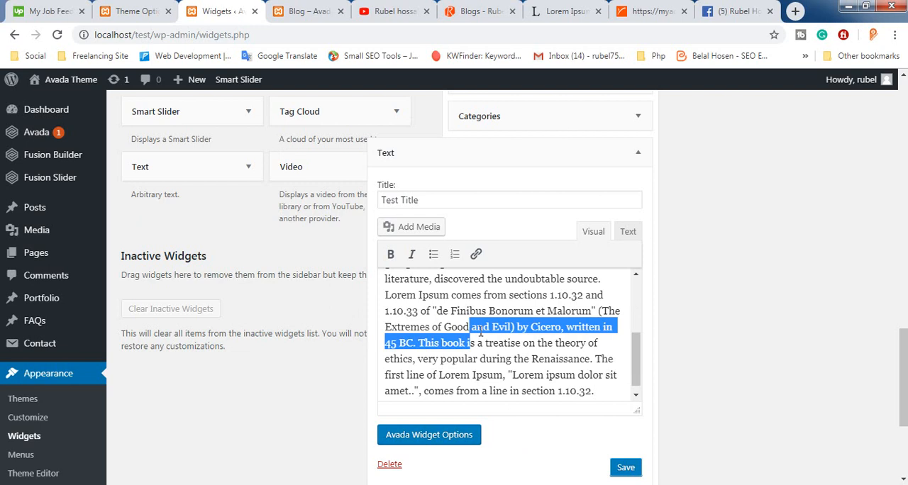
pyautogui.click(472, 331)
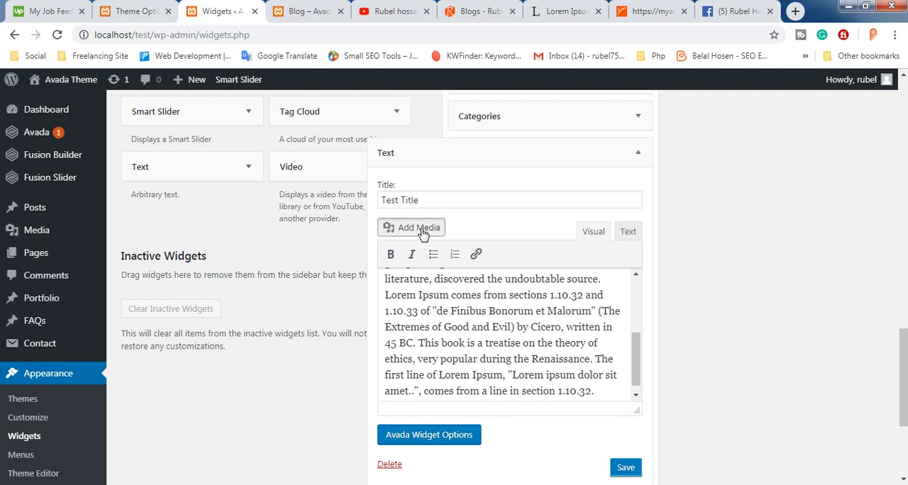
pyautogui.click(420, 228)
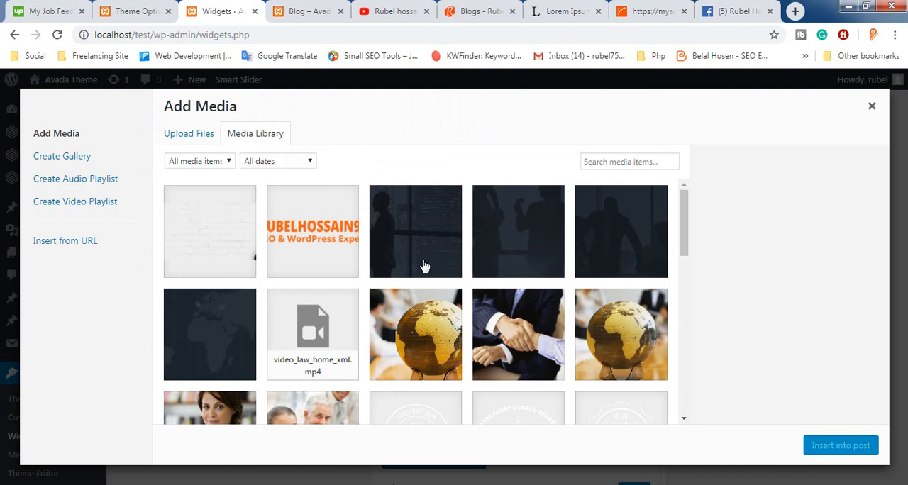
pyautogui.click(433, 343)
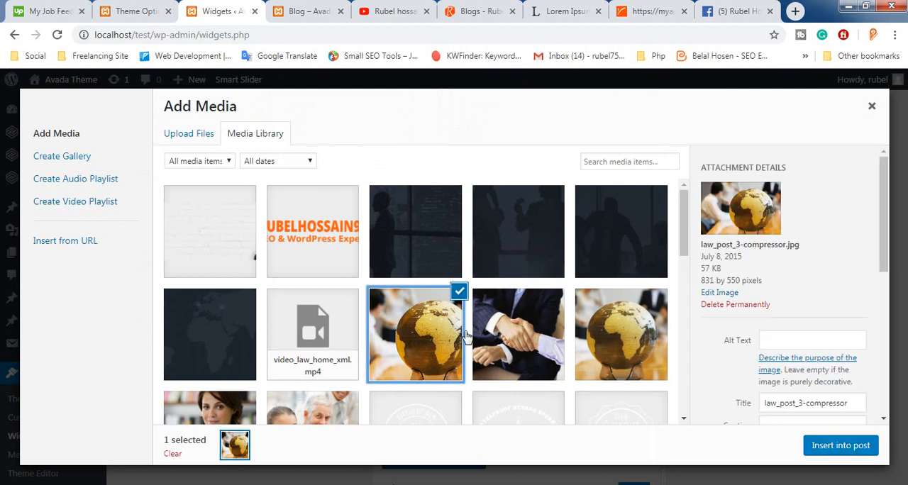
pyautogui.click(830, 445)
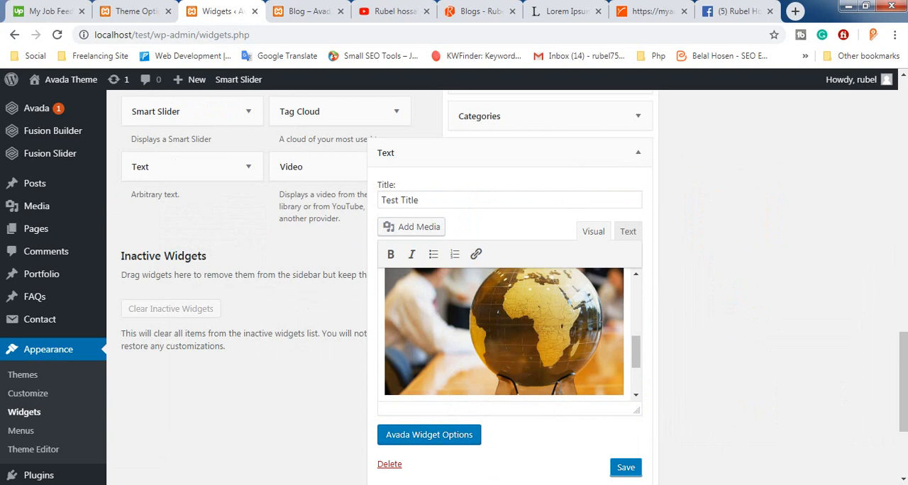
# Shrink the globe image in the Text widget's content to less than half its inserted width
pyautogui.click(591, 387)
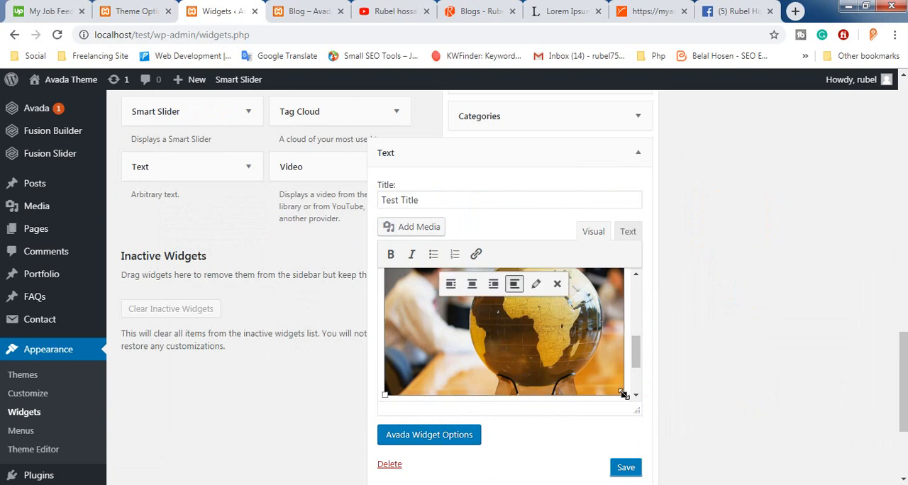
pyautogui.moveTo(623, 394); pyautogui.dragTo(497, 325)
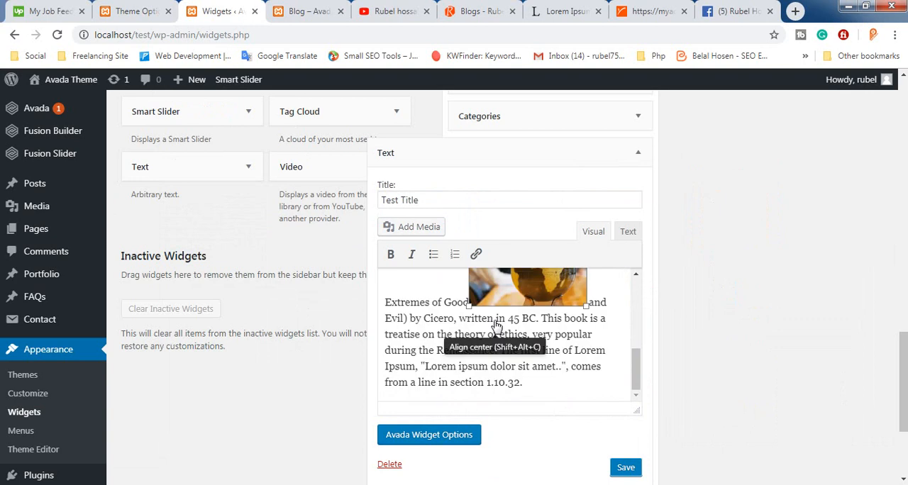
pyautogui.scroll(2, 518, 322)
pyautogui.scroll(-1, 501, 343)
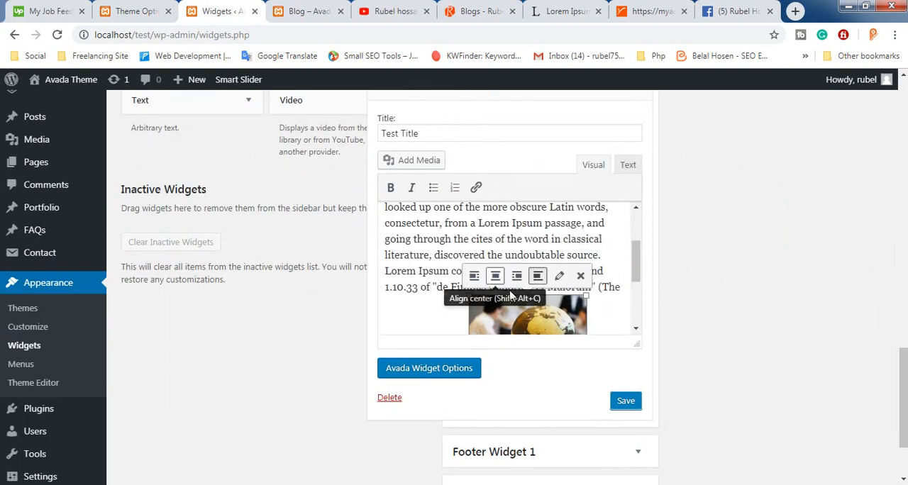
pyautogui.moveTo(584, 293); pyautogui.dragTo(565, 306)
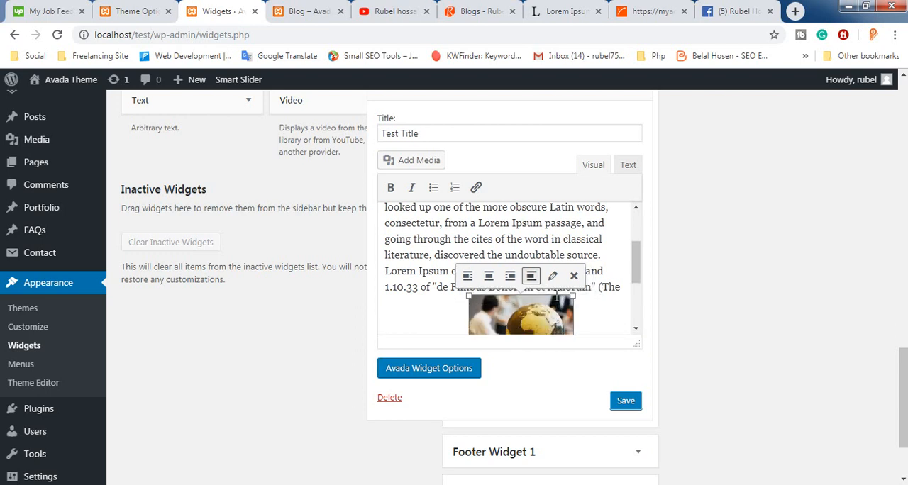
# Align the globe image left so the text wraps around it, and save the Text widget
pyautogui.click(473, 279)
pyautogui.click(418, 283)
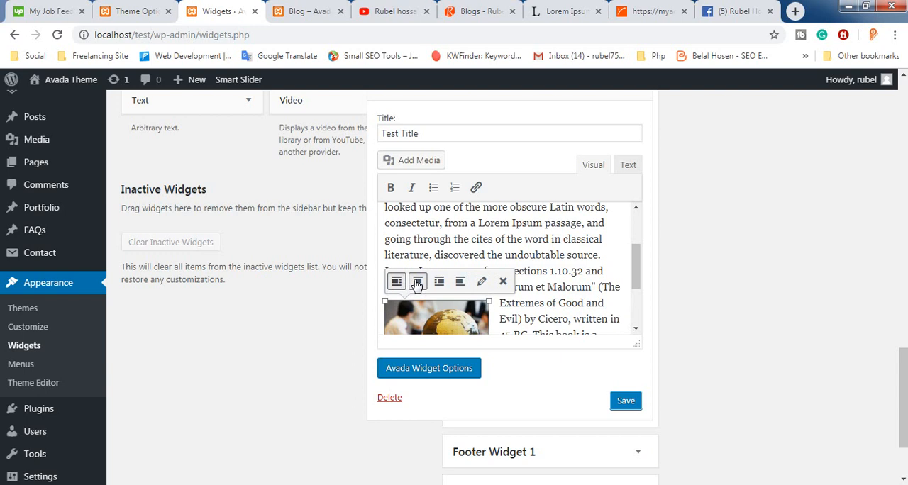
pyautogui.click(458, 294)
pyautogui.click(628, 406)
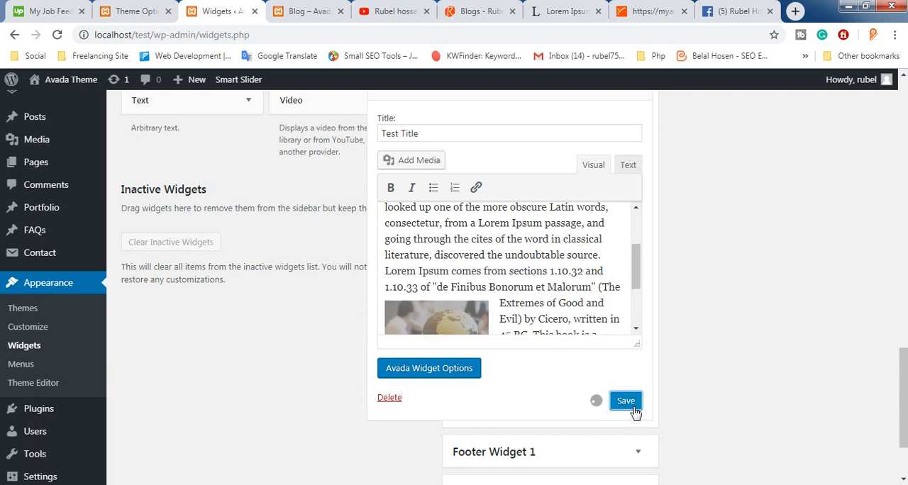
# Reload the local blog page and examine the sidebar widgets, especially the Test Title text widget with its wrapped globe image
pyautogui.click(303, 7)
pyautogui.click(259, 38)
pyautogui.press('Return')
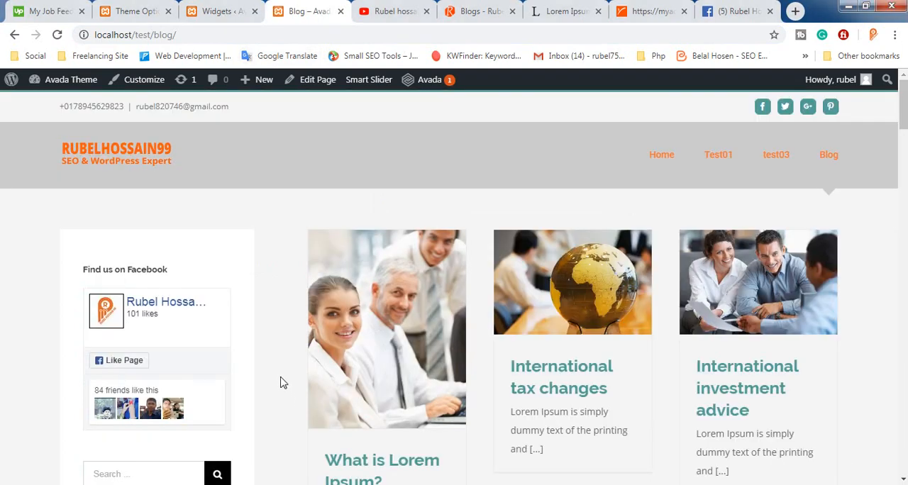
pyautogui.scroll(-12, 284, 395)
pyautogui.scroll(-10, 280, 384)
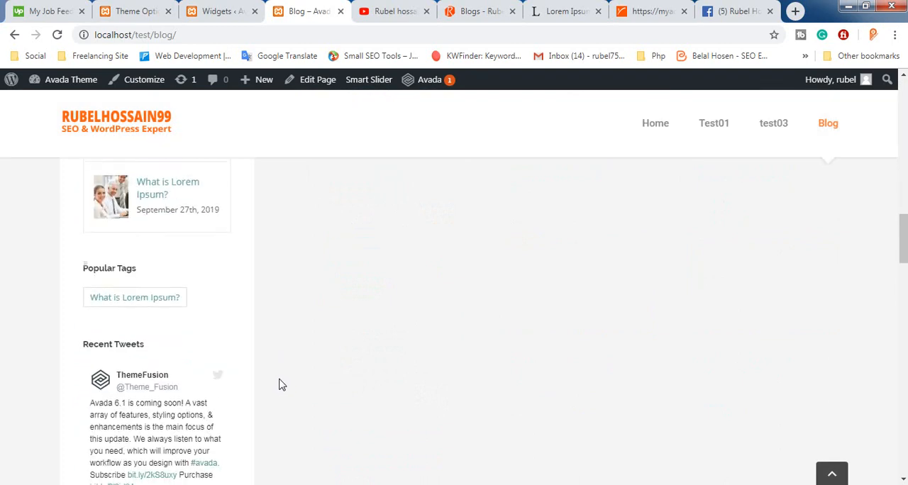
pyautogui.scroll(-10, 280, 385)
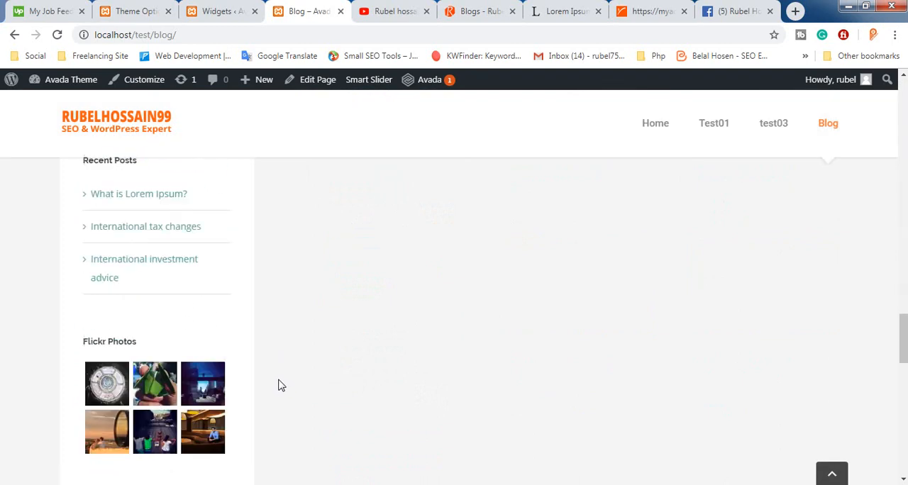
pyautogui.scroll(3, 280, 386)
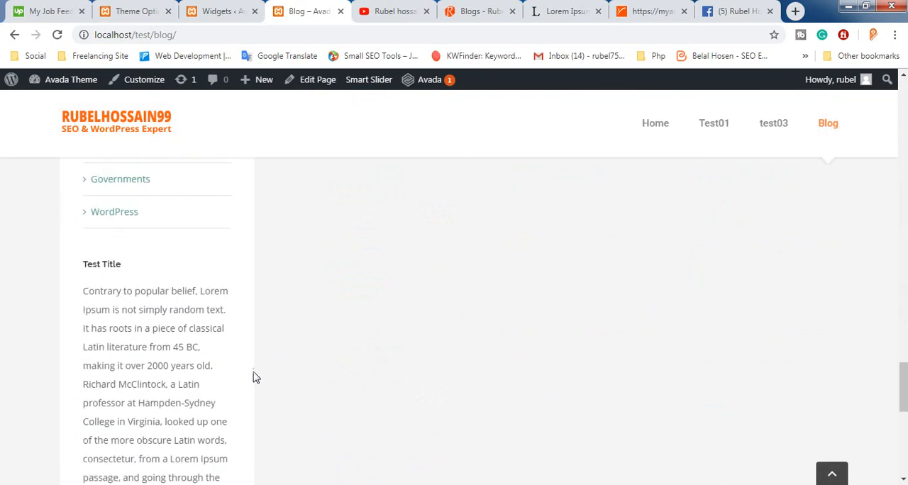
pyautogui.scroll(-7, 78, 273)
pyautogui.scroll(7, 102, 347)
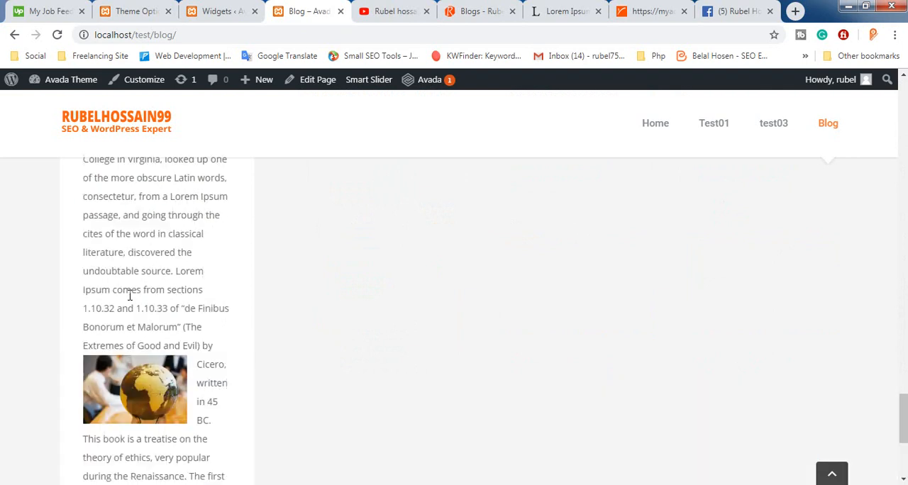
pyautogui.scroll(10, 141, 298)
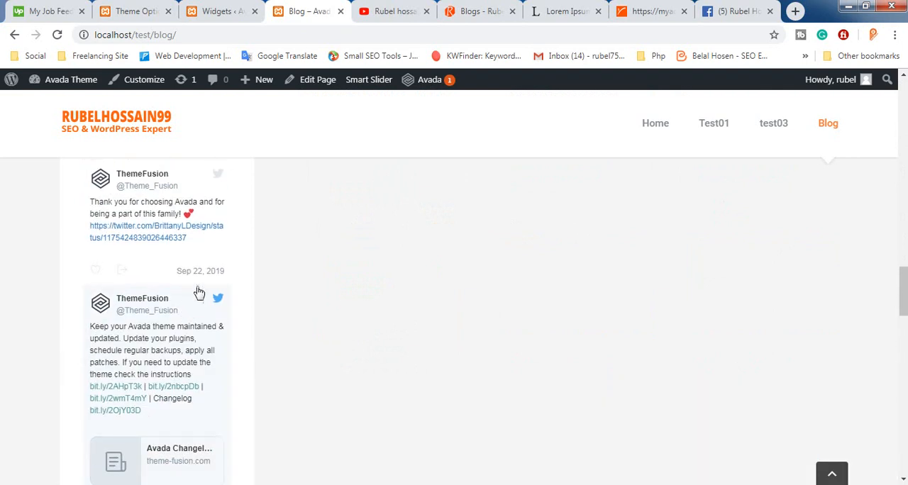
pyautogui.scroll(5, 346, 371)
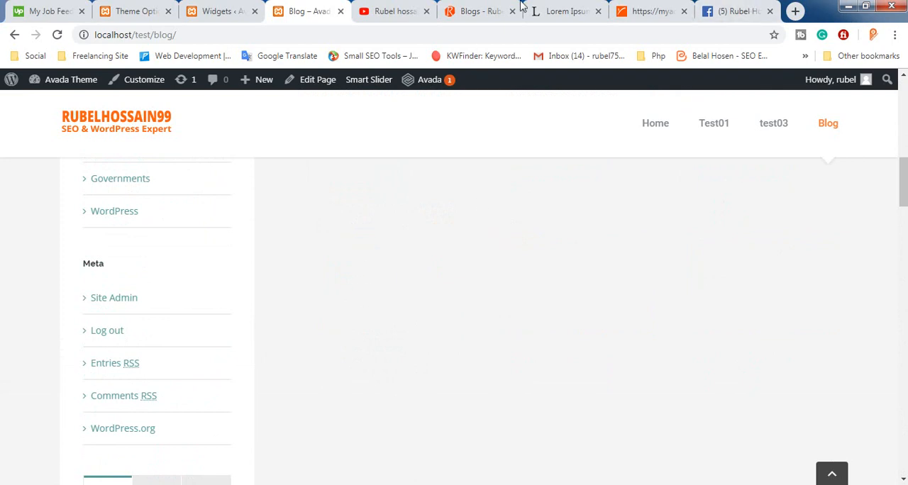
# Switch to the live website's Blogs page, view its phone-call widget's popup, and close the popup
pyautogui.click(503, 11)
pyautogui.scroll(3, 110, 119)
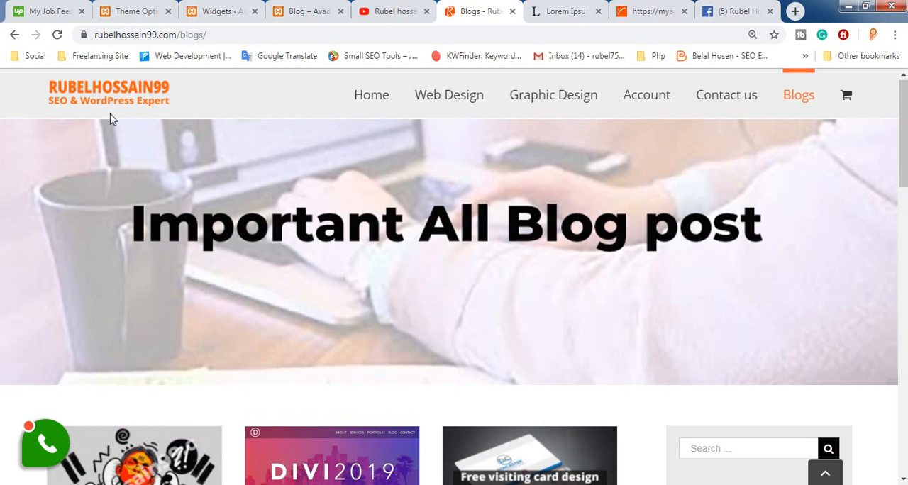
pyautogui.click(45, 447)
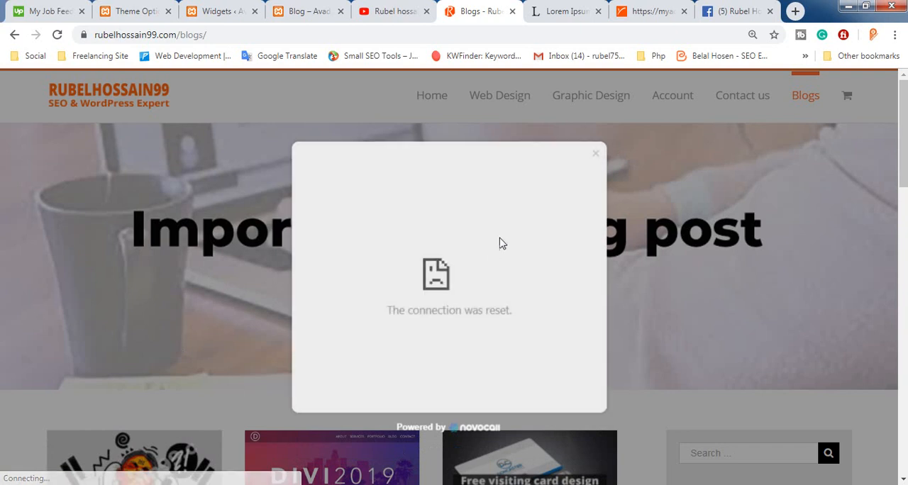
pyautogui.click(596, 155)
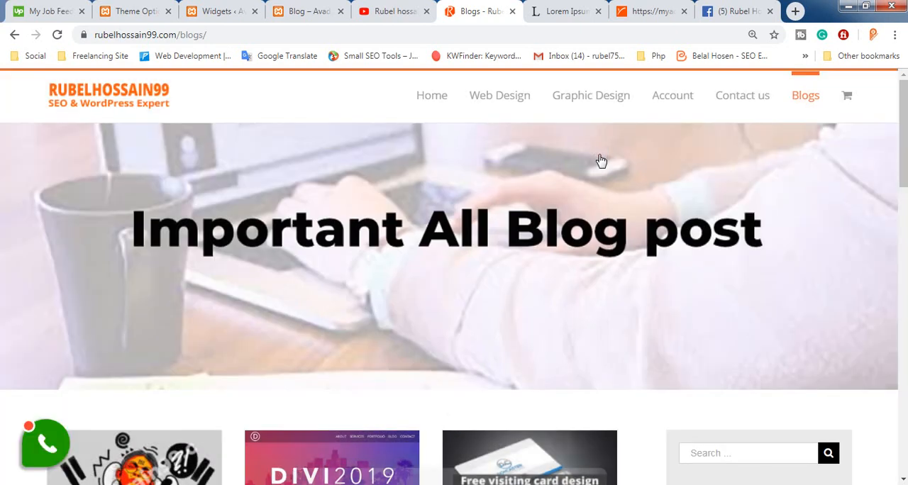